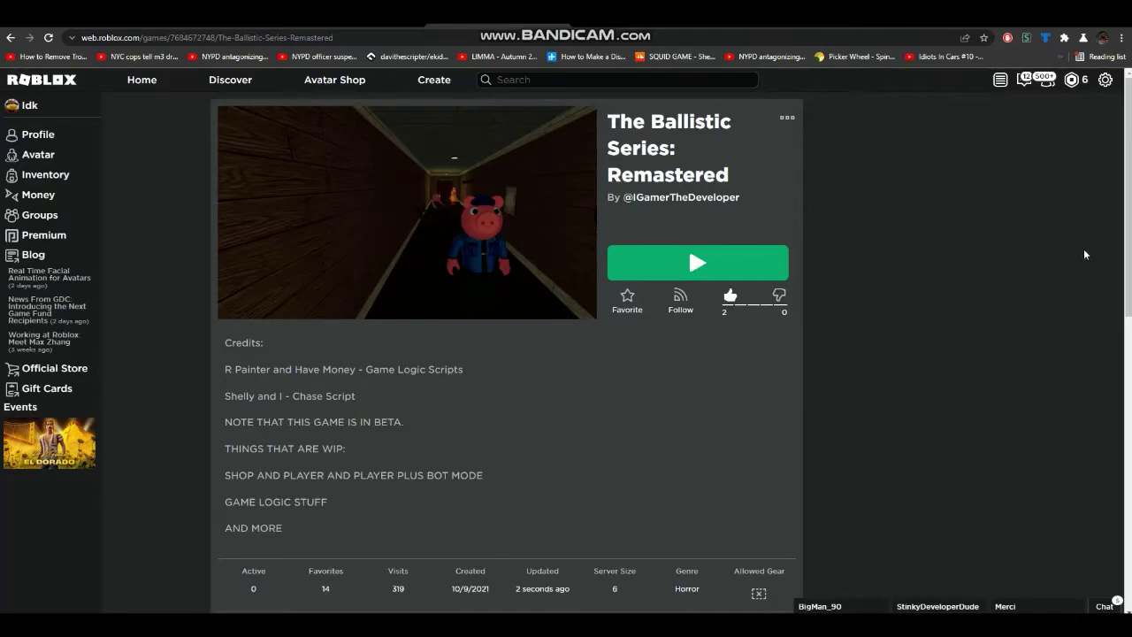
- Browse The Ballistic Series: Remastered game page, zooming in to read the Private Servers price
{"action": "scroll", "coordinate": [1079, 263], "scroll_direction": "down", "scroll_amount": 3}
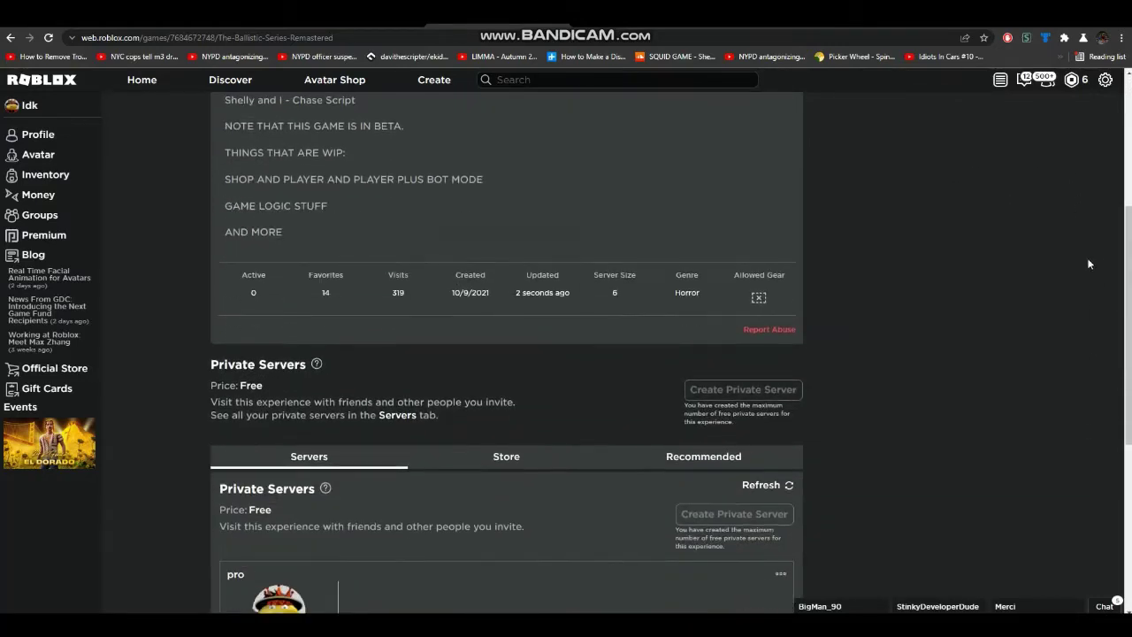
{"action": "scroll", "coordinate": [1075, 252], "scroll_direction": "down", "scroll_amount": 3}
{"action": "scroll", "coordinate": [1057, 239], "scroll_direction": "up", "scroll_amount": 5}
{"action": "scroll", "coordinate": [990, 257], "scroll_direction": "down", "scroll_amount": 2}
{"action": "scroll", "coordinate": [976, 265], "scroll_direction": "down", "scroll_amount": 1}
{"action": "scroll", "coordinate": [692, 308], "scroll_direction": "up", "scroll_amount": 2}
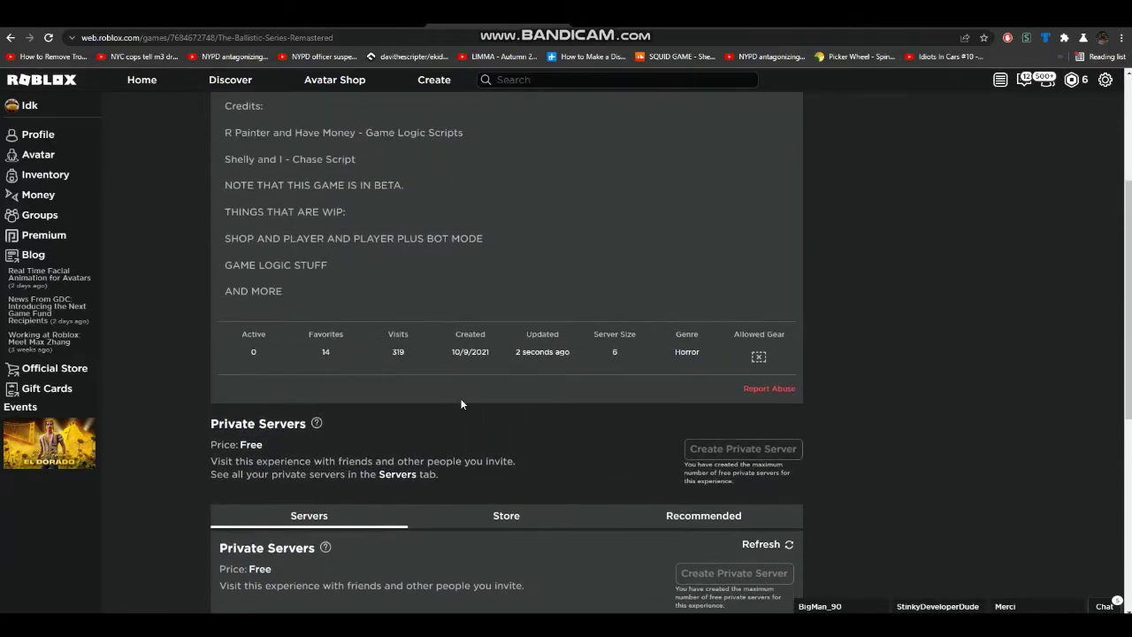
{"action": "scroll", "coordinate": [407, 258], "scroll_direction": "up", "scroll_amount": 3}
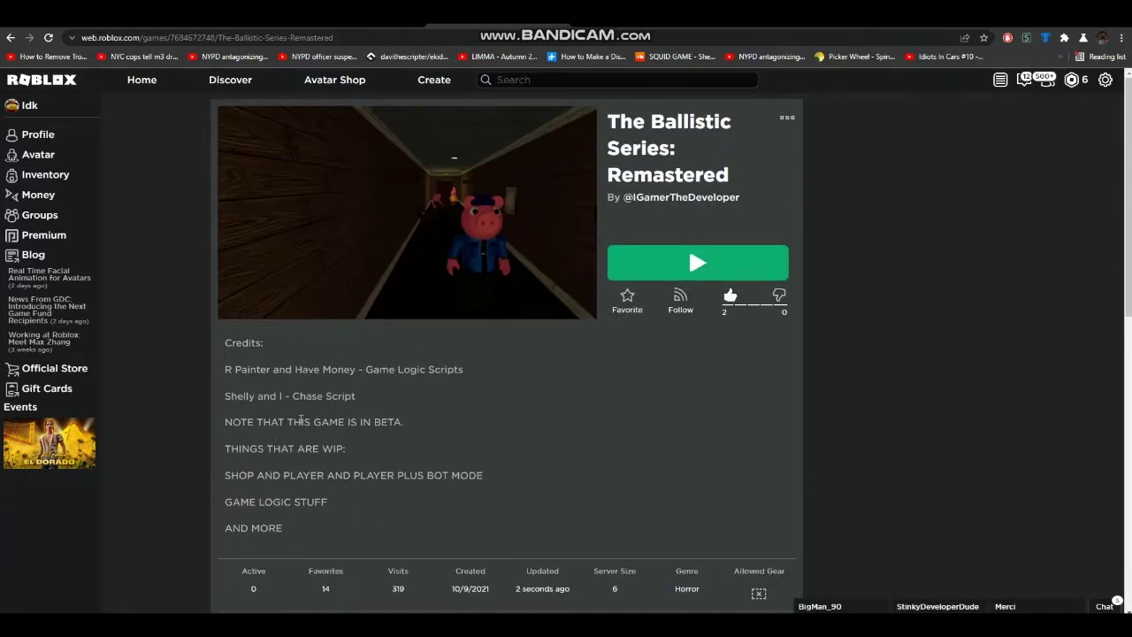
{"action": "scroll", "coordinate": [305, 422], "scroll_direction": "down", "scroll_amount": 1}
{"action": "scroll", "coordinate": [308, 429], "scroll_direction": "up", "scroll_amount": 1}
{"action": "scroll", "coordinate": [707, 423], "scroll_direction": "down", "scroll_amount": 1}
{"action": "scroll", "coordinate": [663, 424], "scroll_direction": "down", "scroll_amount": 2}
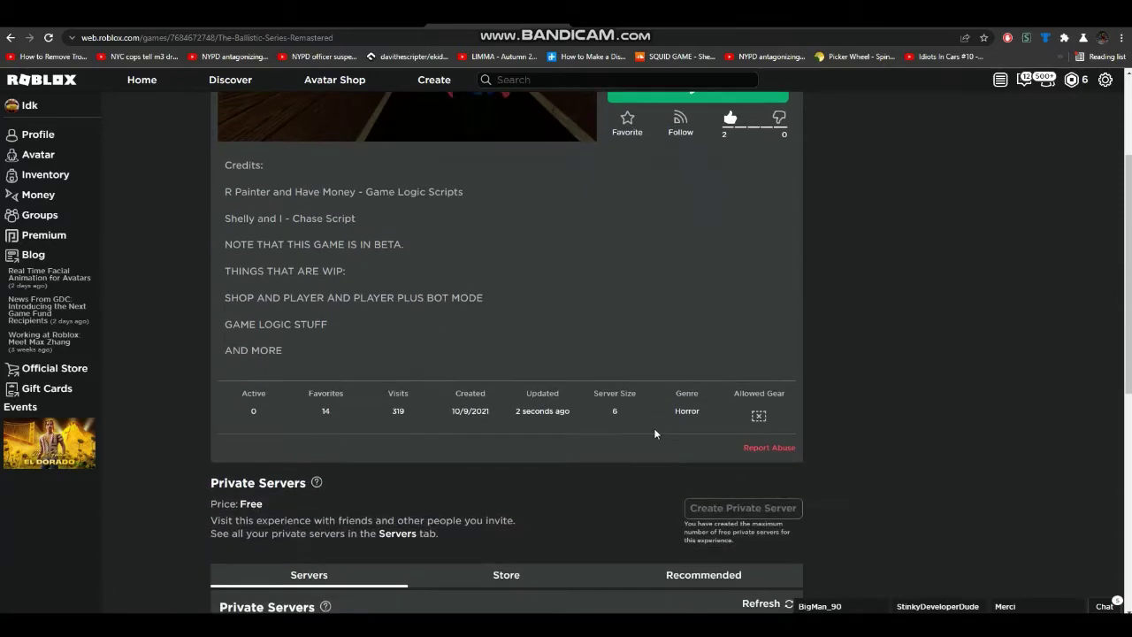
{"action": "scroll", "coordinate": [632, 415], "scroll_direction": "down", "scroll_amount": 1}
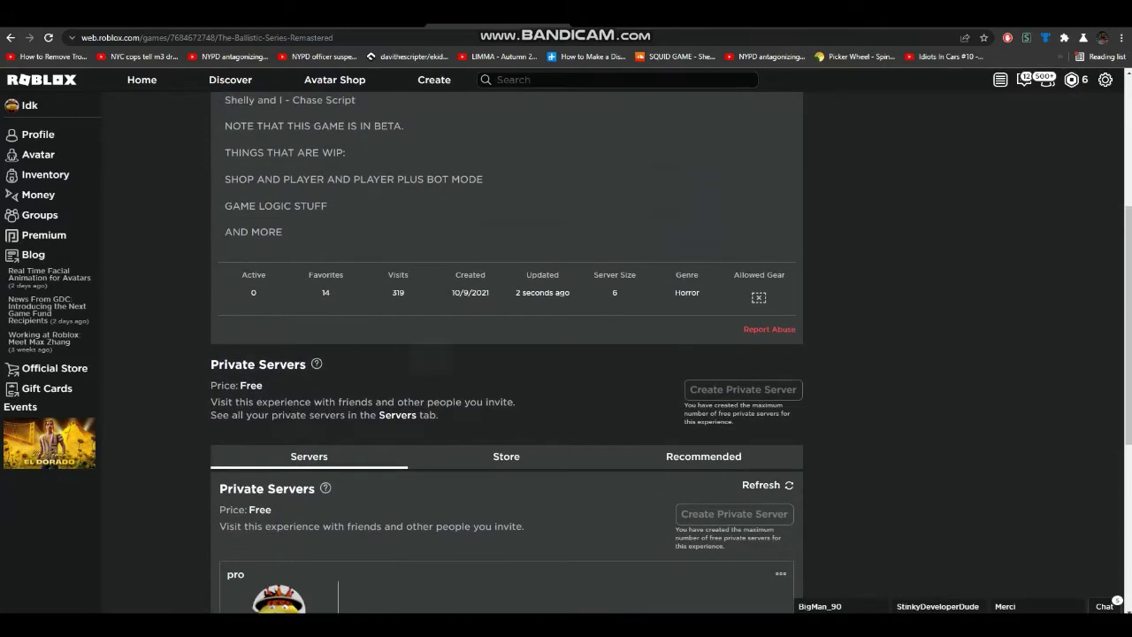
{"action": "key", "text": "ctrl+plus"}
{"action": "key", "text": "ctrl+plus"}
{"action": "key", "text": "ctrl+plus"}
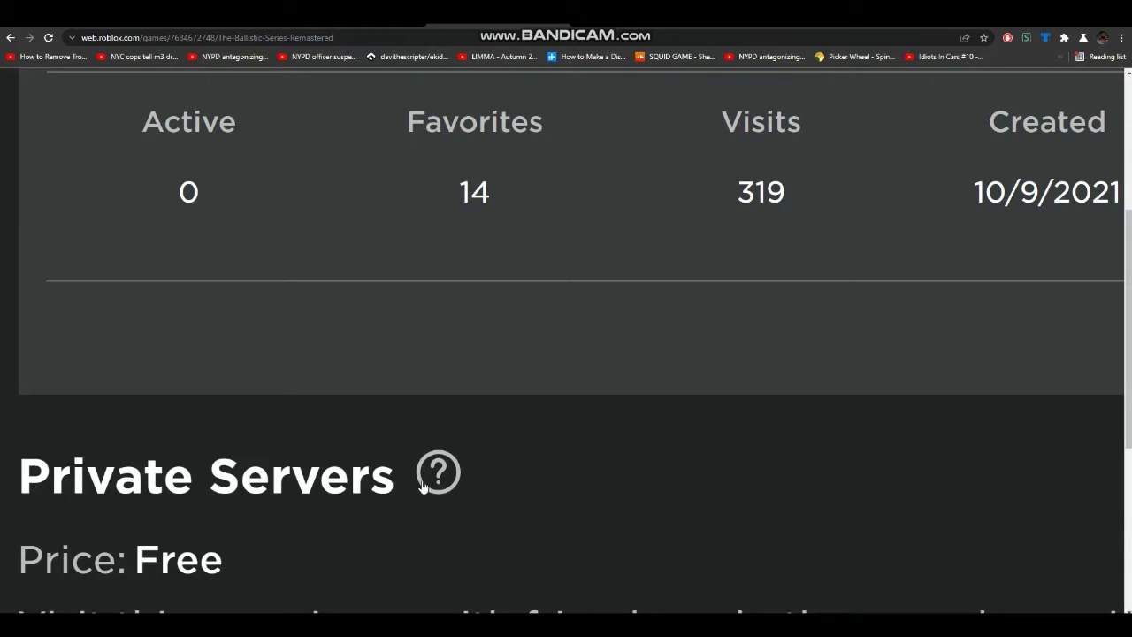
{"action": "scroll", "coordinate": [431, 460], "scroll_direction": "down", "scroll_amount": 2}
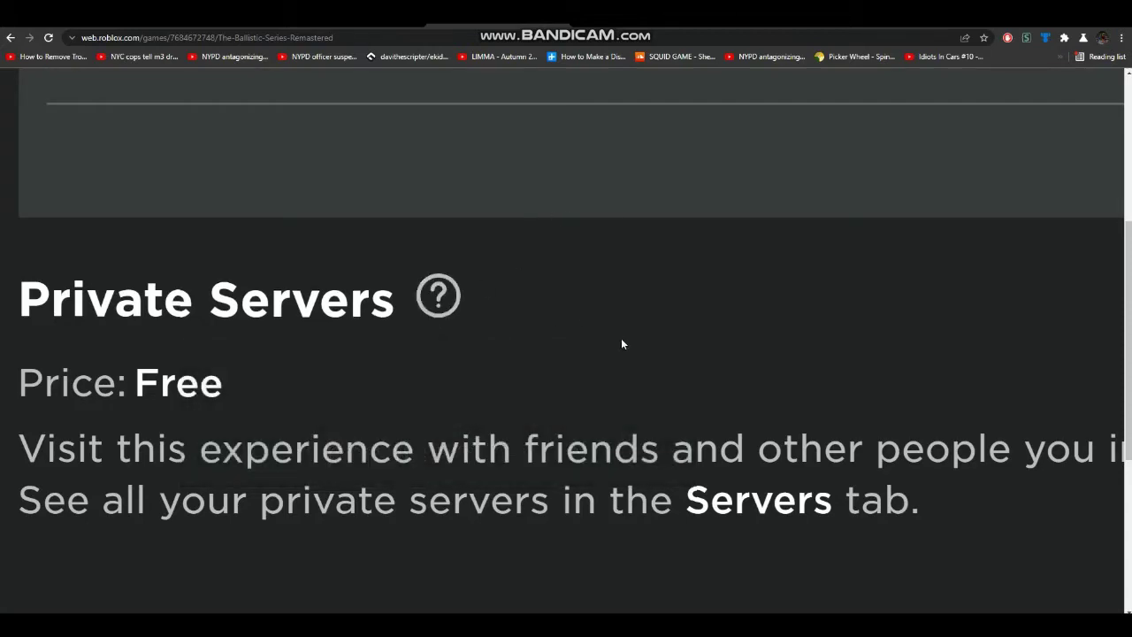
{"action": "scroll", "coordinate": [621, 340], "scroll_direction": "down", "scroll_amount": 3}
{"action": "scroll", "coordinate": [621, 339], "scroll_direction": "down", "scroll_amount": 2}
{"action": "key", "text": "ctrl+0"}
{"action": "scroll", "coordinate": [566, 340], "scroll_direction": "up", "scroll_amount": 2}
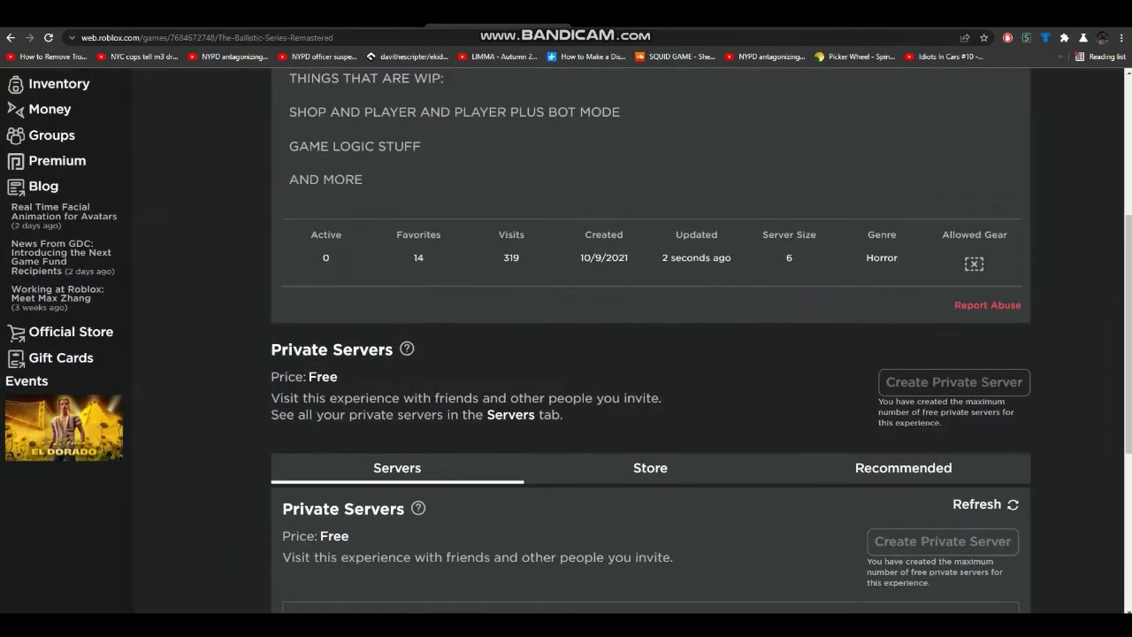
{"action": "scroll", "coordinate": [593, 321], "scroll_direction": "up", "scroll_amount": 2}
{"action": "scroll", "coordinate": [518, 541], "scroll_direction": "up", "scroll_amount": 3}
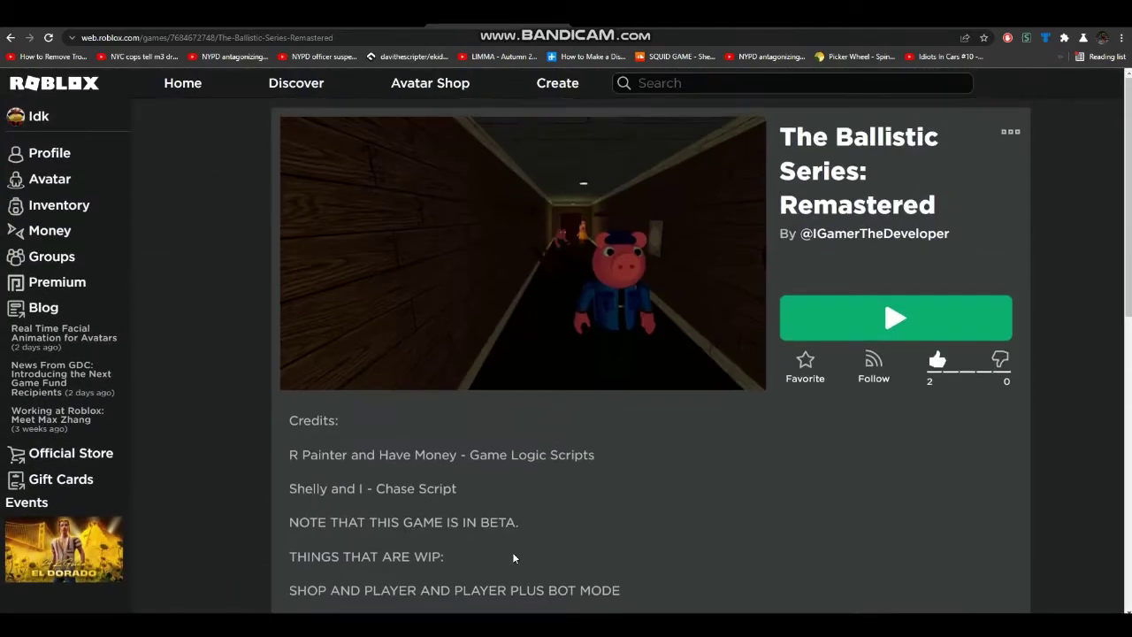
{"action": "scroll", "coordinate": [512, 552], "scroll_direction": "down", "scroll_amount": 2}
{"action": "scroll", "coordinate": [519, 544], "scroll_direction": "down", "scroll_amount": 5}
{"action": "scroll", "coordinate": [516, 509], "scroll_direction": "down", "scroll_amount": 3}
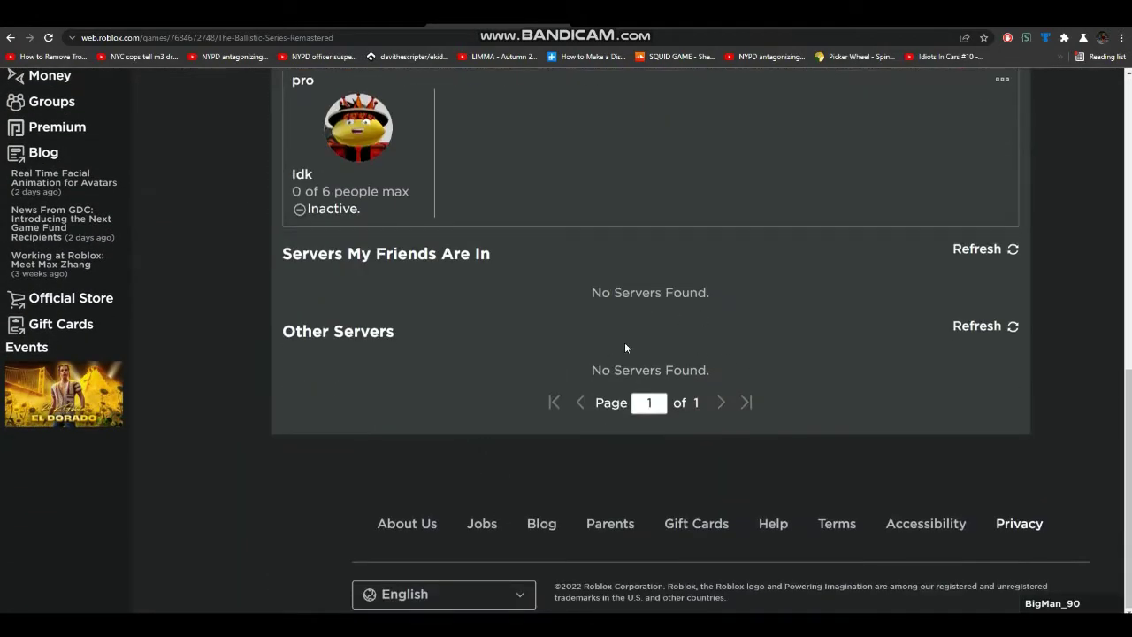
- Highlight the Private Servers 'Price: Free' line to confirm it is free
{"action": "left_click_drag", "start_coordinate": [683, 370], "coordinate": [712, 371]}
{"action": "left_click", "coordinate": [879, 403]}
{"action": "scroll", "coordinate": [674, 425], "scroll_direction": "up", "scroll_amount": 2}
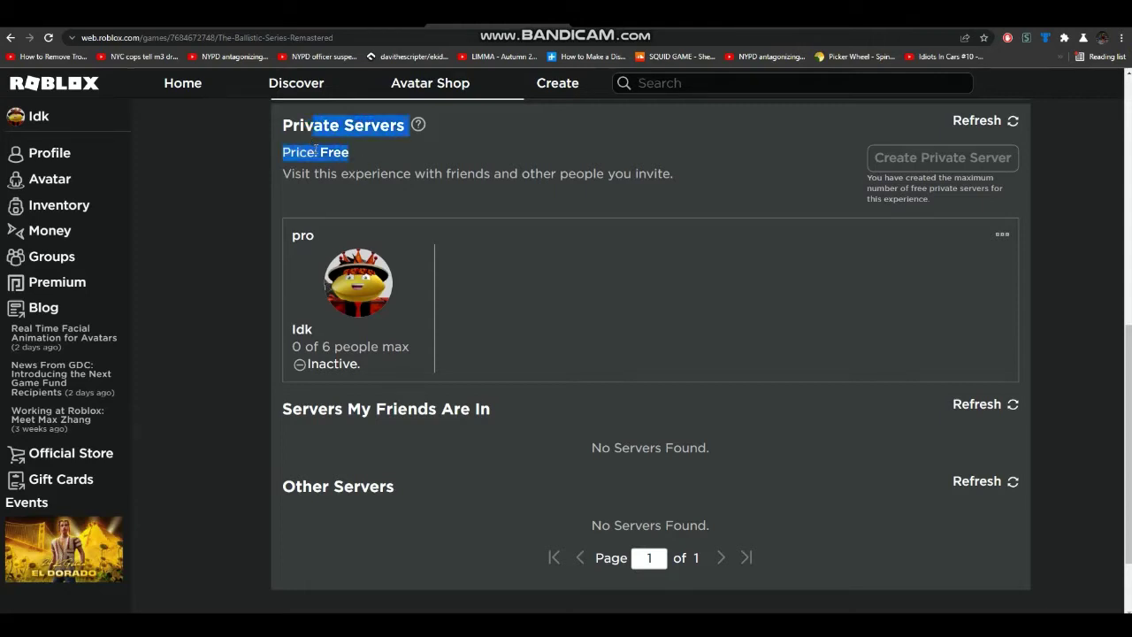
{"action": "mouse_move", "coordinate": [284, 168]}
{"action": "left_mouse_down"}
{"action": "mouse_move", "coordinate": [318, 155]}
{"action": "mouse_move", "coordinate": [289, 171]}
{"action": "mouse_move", "coordinate": [286, 155]}
{"action": "left_mouse_up"}
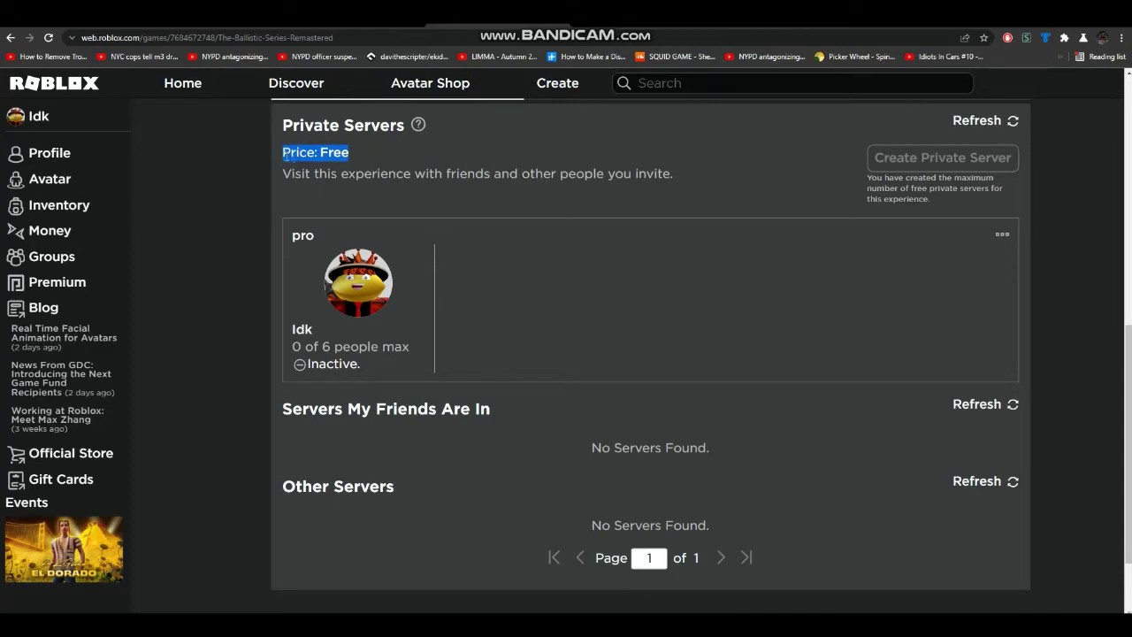
{"action": "left_click", "coordinate": [460, 149]}
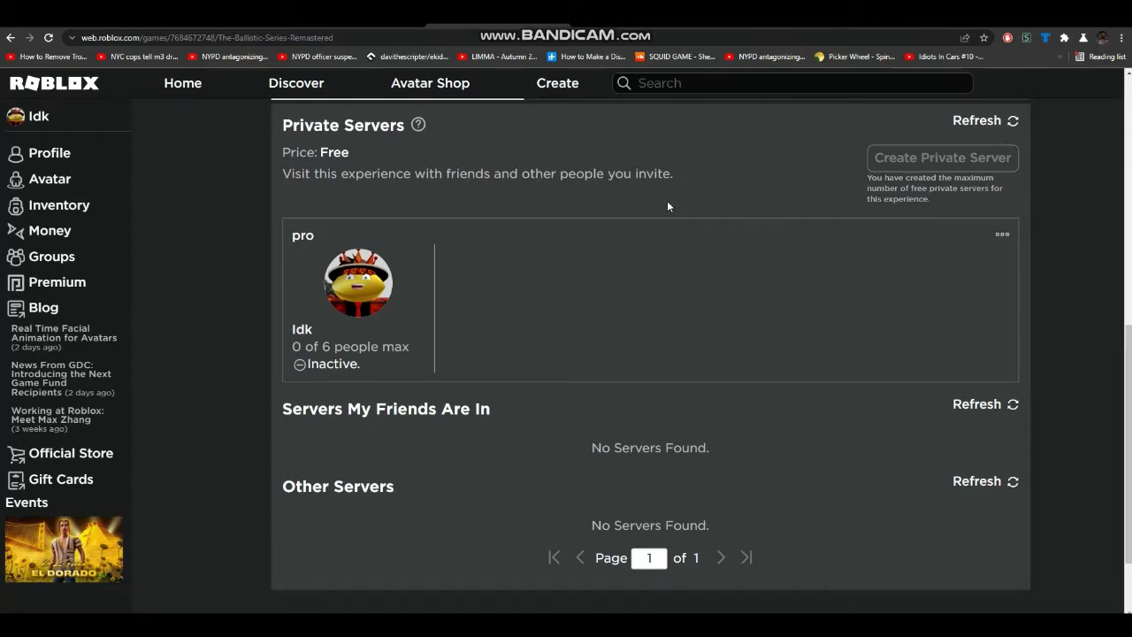
{"action": "scroll", "coordinate": [435, 403], "scroll_direction": "up", "scroll_amount": 3}
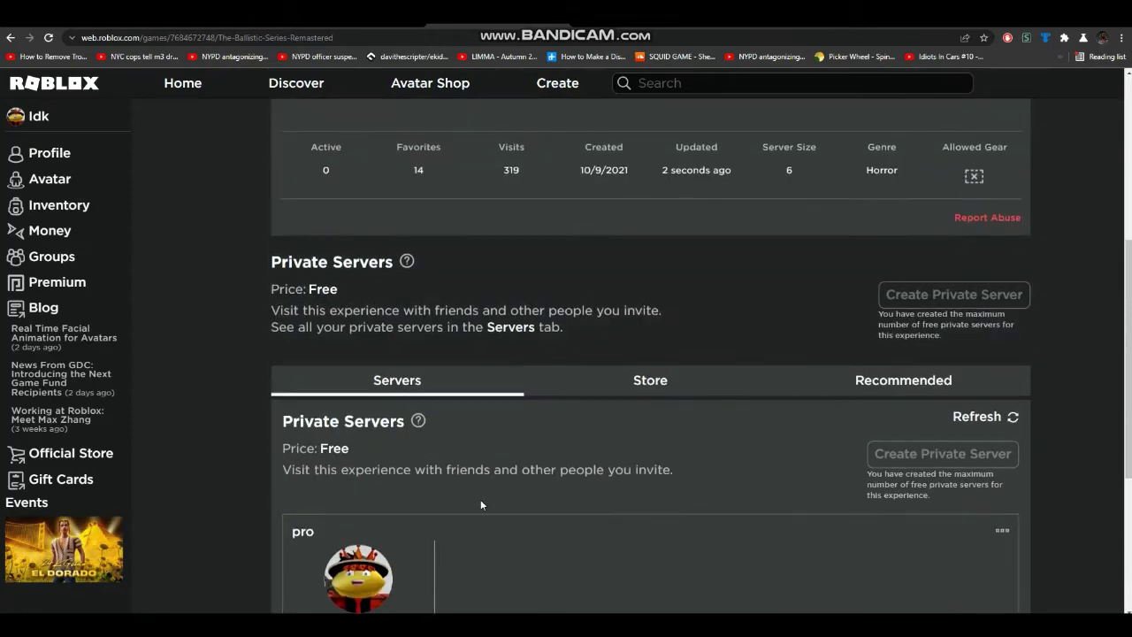
{"action": "scroll", "coordinate": [478, 499], "scroll_direction": "down", "scroll_amount": 2}
{"action": "scroll", "coordinate": [736, 544], "scroll_direction": "up", "scroll_amount": 2}
{"action": "scroll", "coordinate": [632, 495], "scroll_direction": "up", "scroll_amount": 2}
{"action": "scroll", "coordinate": [637, 502], "scroll_direction": "up", "scroll_amount": 5}
- Check the game title, then choose 'Configure this Place' from the game's '...' menu
{"action": "key", "text": "ctrl+minus"}
{"action": "scroll", "coordinate": [707, 487], "scroll_direction": "down", "scroll_amount": 1}
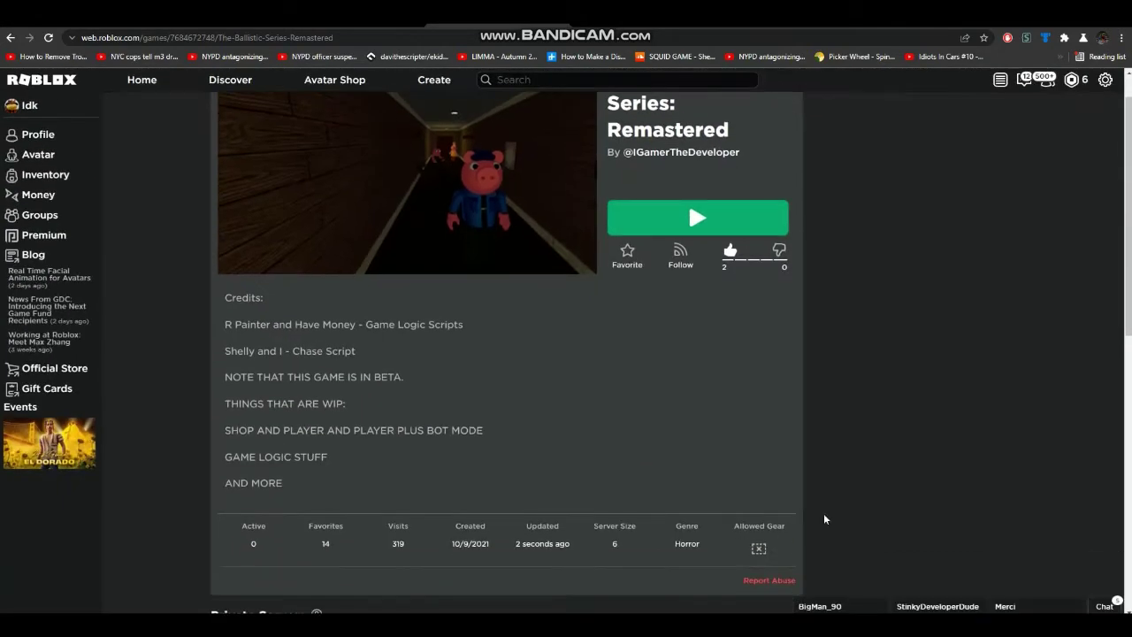
{"action": "scroll", "coordinate": [784, 480], "scroll_direction": "down", "scroll_amount": 2}
{"action": "scroll", "coordinate": [782, 461], "scroll_direction": "down", "scroll_amount": 5}
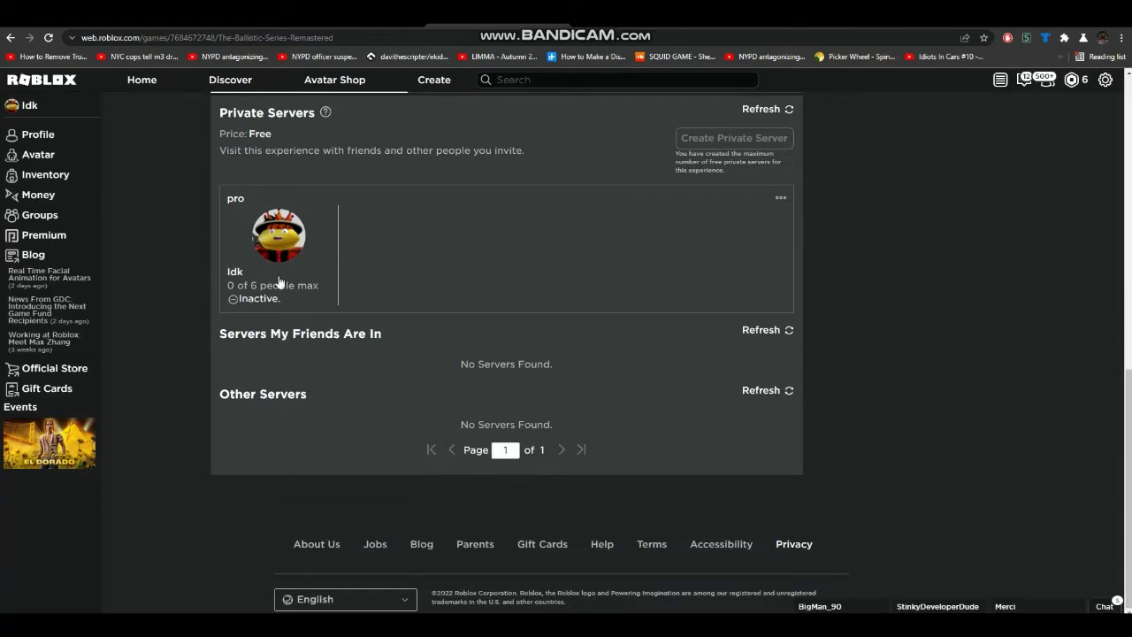
{"action": "scroll", "coordinate": [356, 469], "scroll_direction": "up", "scroll_amount": 4}
{"action": "scroll", "coordinate": [372, 471], "scroll_direction": "up", "scroll_amount": 3}
{"action": "scroll", "coordinate": [380, 469], "scroll_direction": "up", "scroll_amount": 2}
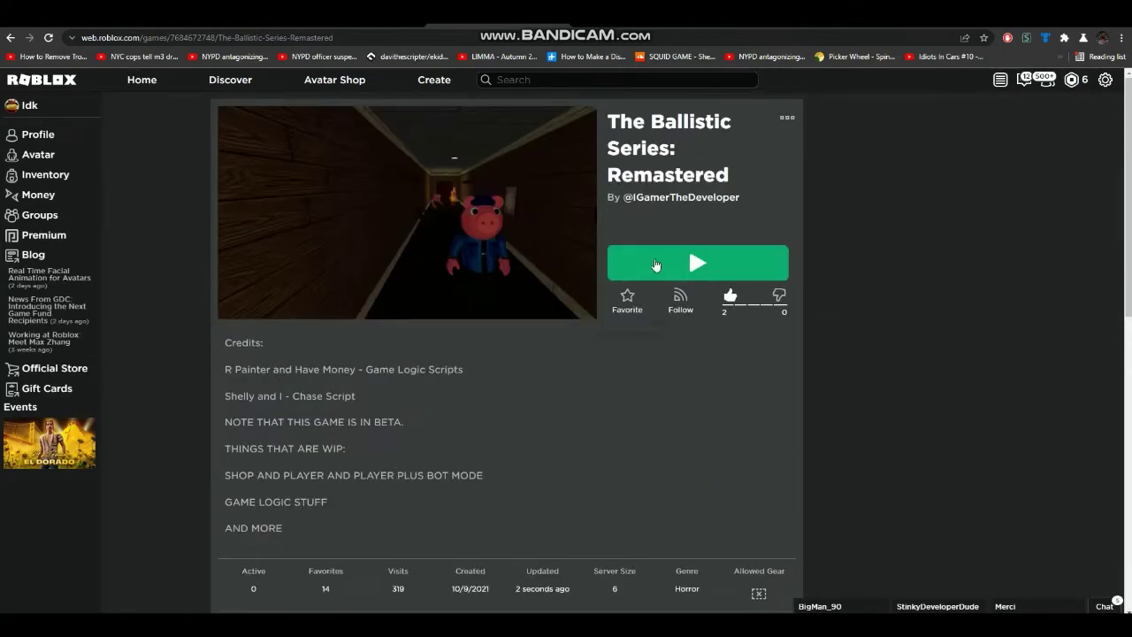
{"action": "left_click_drag", "start_coordinate": [730, 177], "coordinate": [607, 117]}
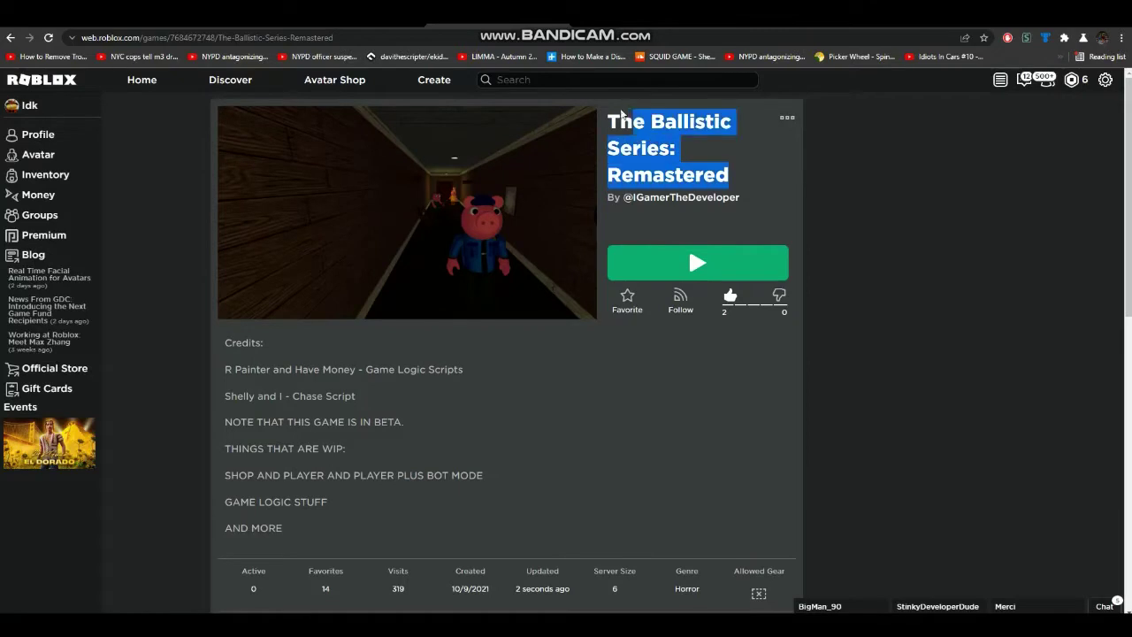
{"action": "left_click", "coordinate": [743, 159]}
{"action": "scroll", "coordinate": [742, 186], "scroll_direction": "down", "scroll_amount": 2}
{"action": "scroll", "coordinate": [737, 208], "scroll_direction": "down", "scroll_amount": 3}
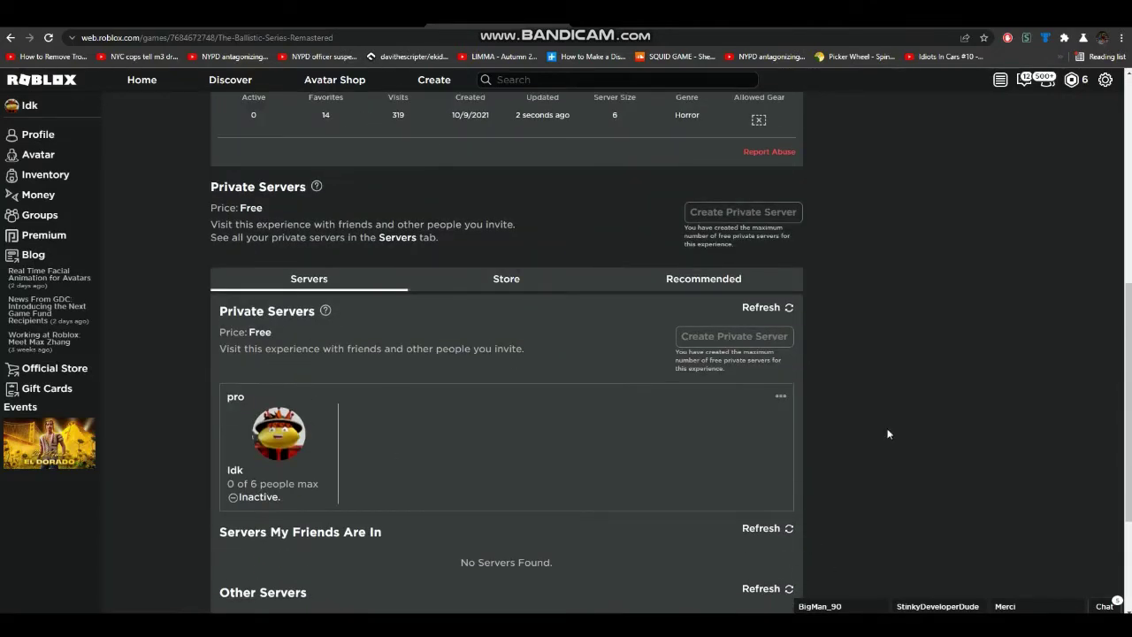
{"action": "scroll", "coordinate": [989, 167], "scroll_direction": "up", "scroll_amount": 5}
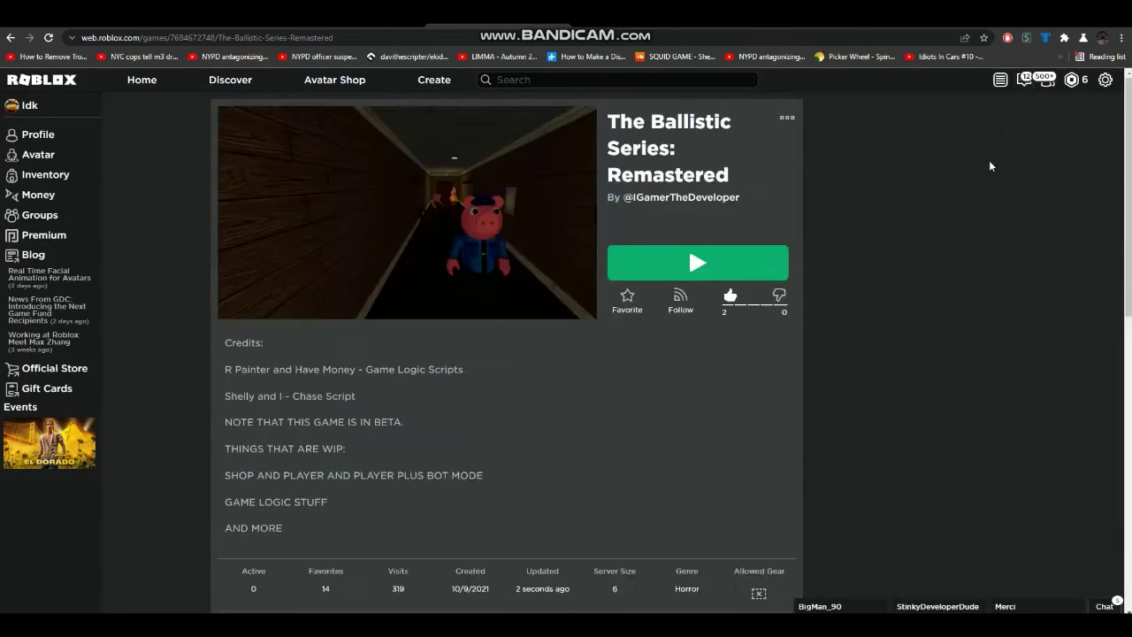
{"action": "left_click", "coordinate": [786, 121]}
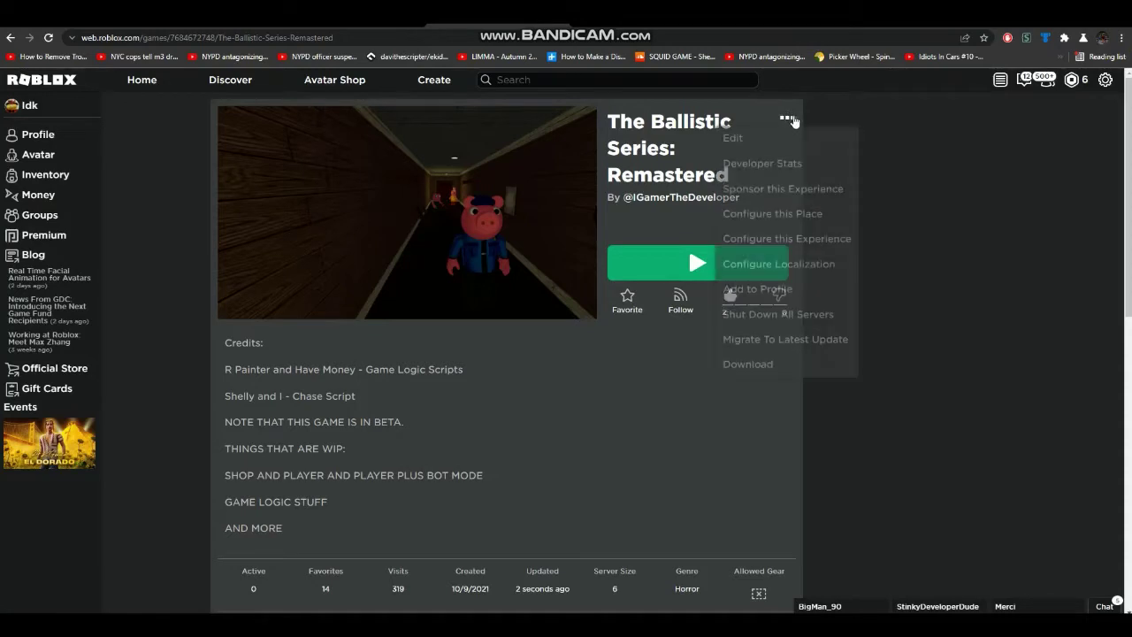
{"action": "left_click", "coordinate": [840, 217]}
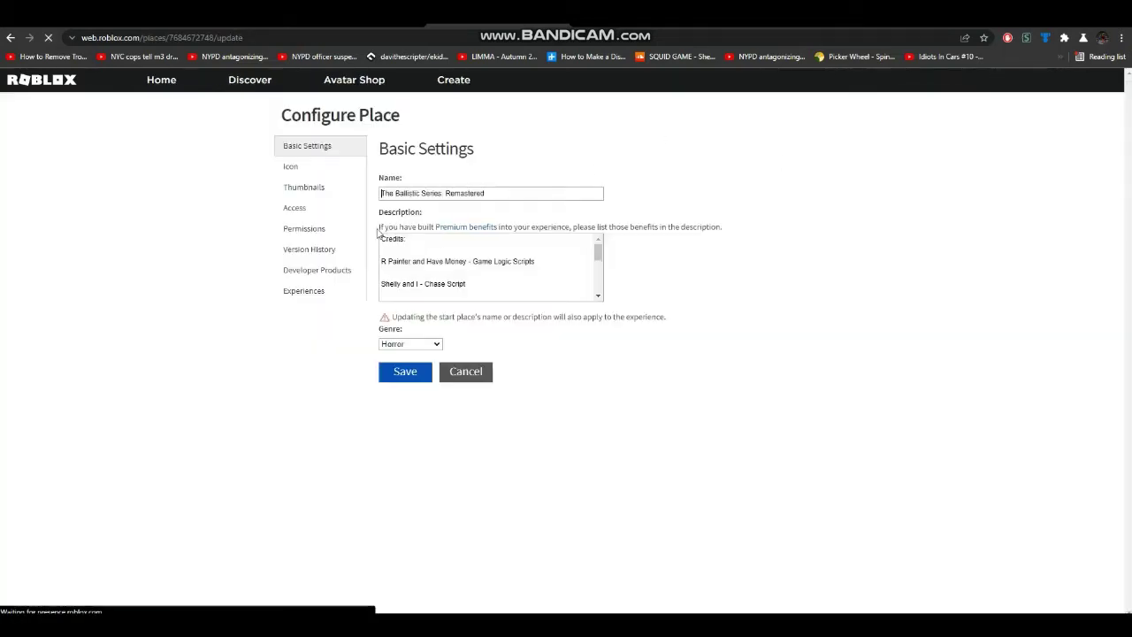
- On the Access settings, turn Allow Private Servers off and back on
{"action": "left_click", "coordinate": [295, 208]}
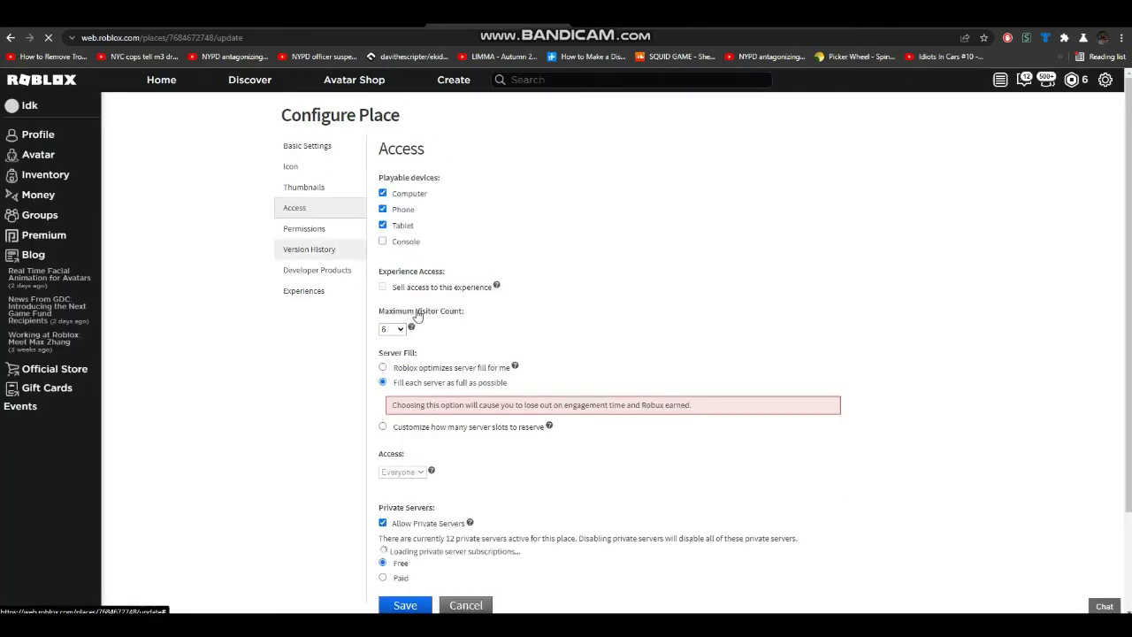
{"action": "scroll", "coordinate": [449, 355], "scroll_direction": "down", "scroll_amount": 2}
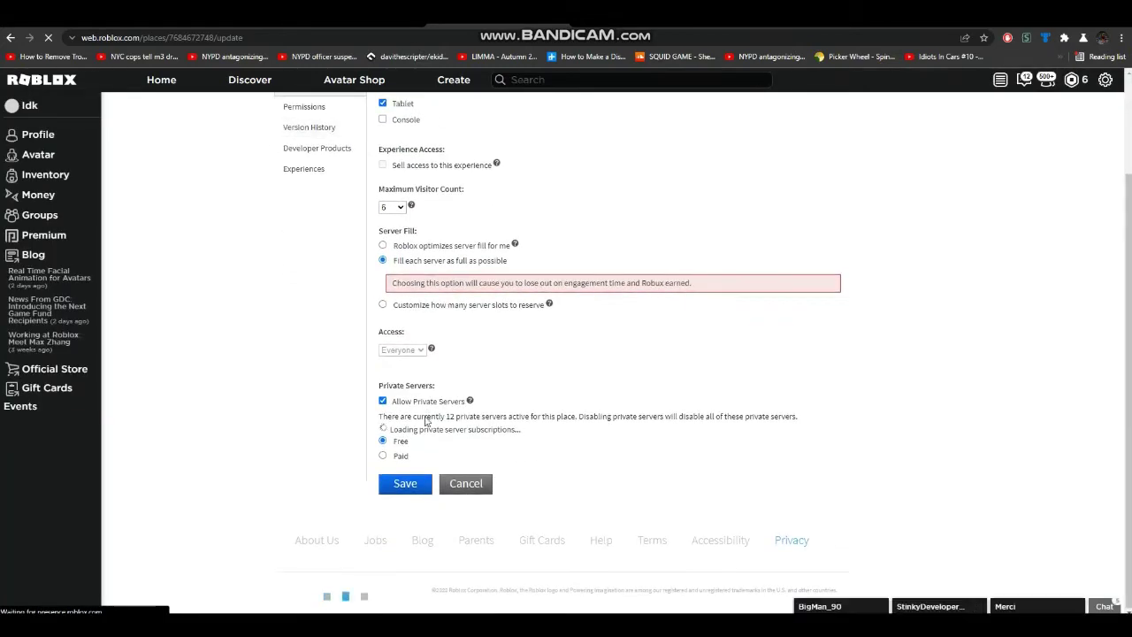
{"action": "key", "text": "ctrl+plus"}
{"action": "key", "text": "ctrl+plus"}
{"action": "key", "text": "ctrl+plus"}
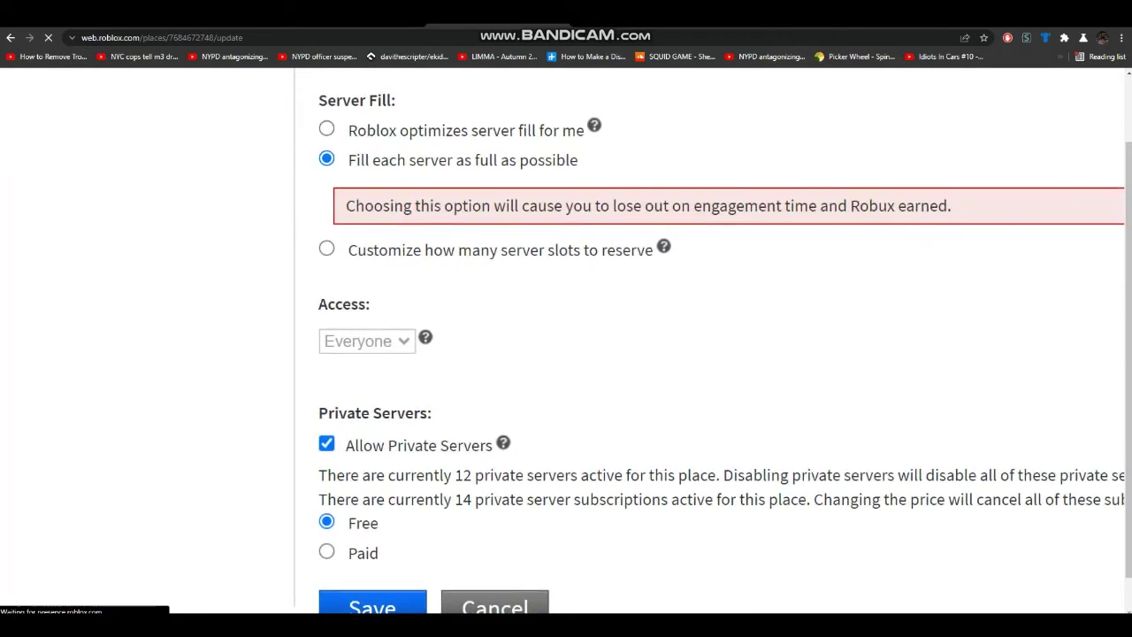
{"action": "left_click", "coordinate": [327, 444]}
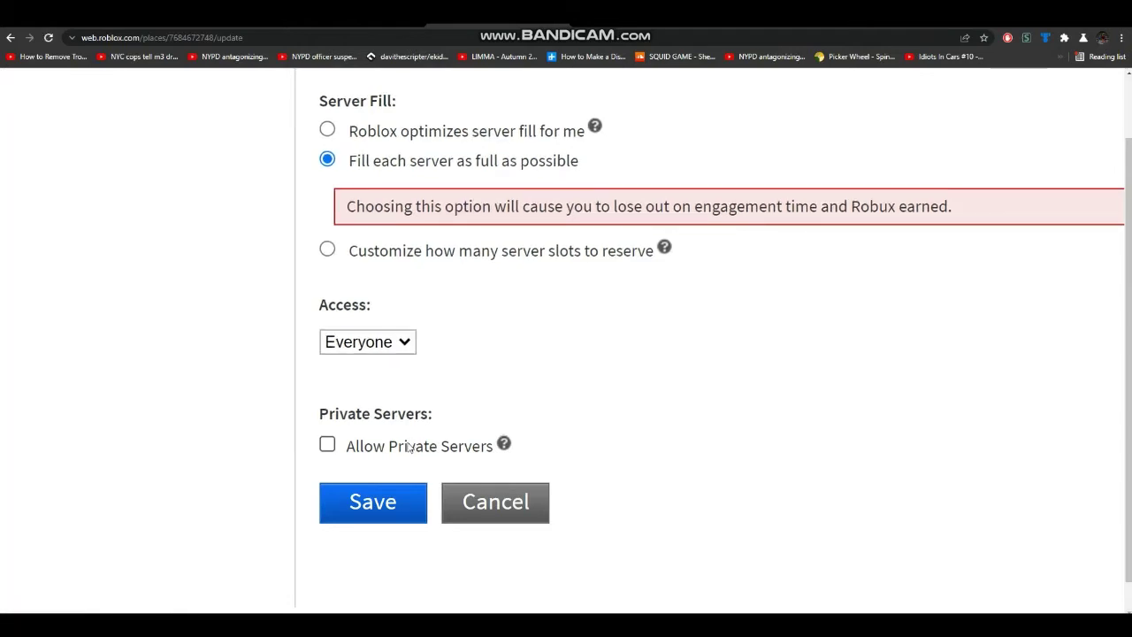
{"action": "left_click", "coordinate": [410, 447]}
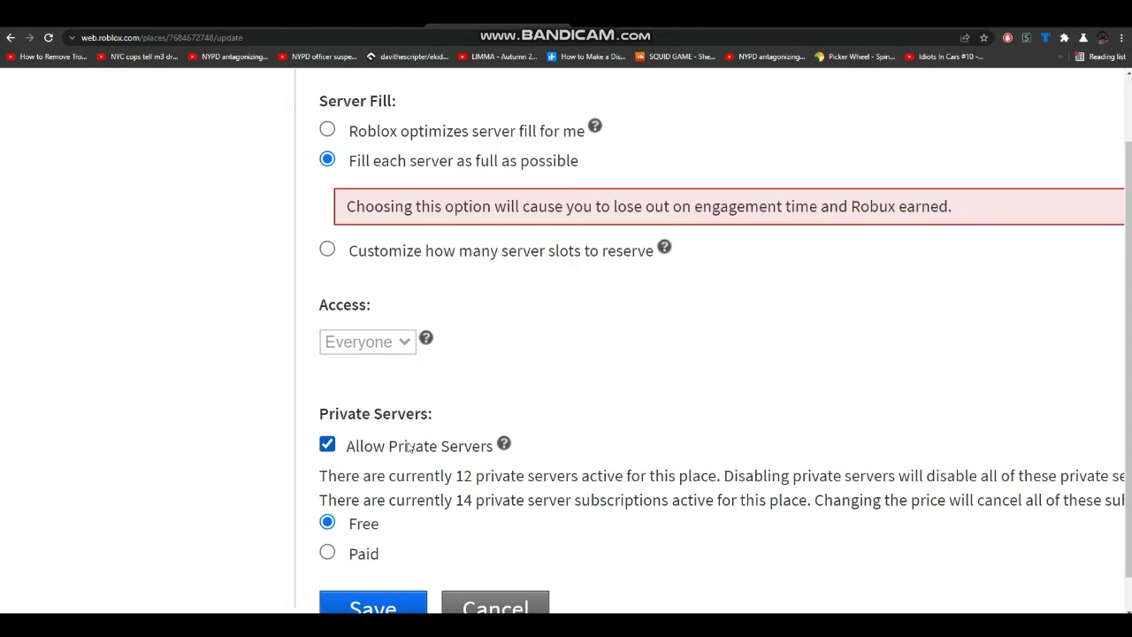
- Note the 12 active private servers, then toggle private servers off and on again
{"action": "scroll", "coordinate": [423, 468], "scroll_direction": "down", "scroll_amount": 1}
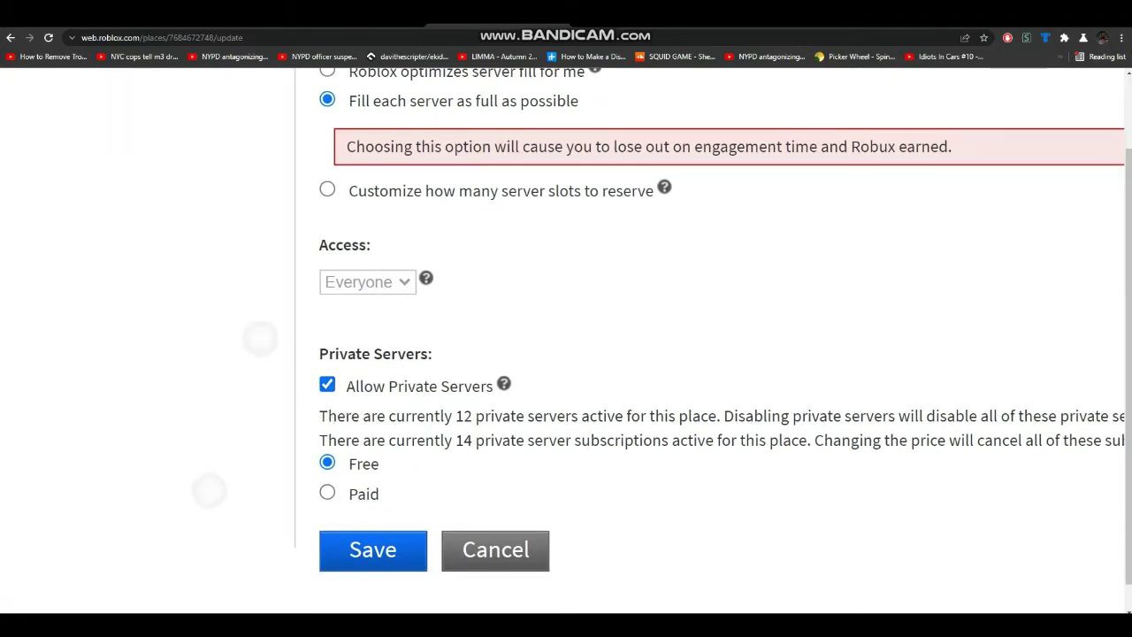
{"action": "key", "text": "ctrl+minus"}
{"action": "key", "text": "ctrl+minus"}
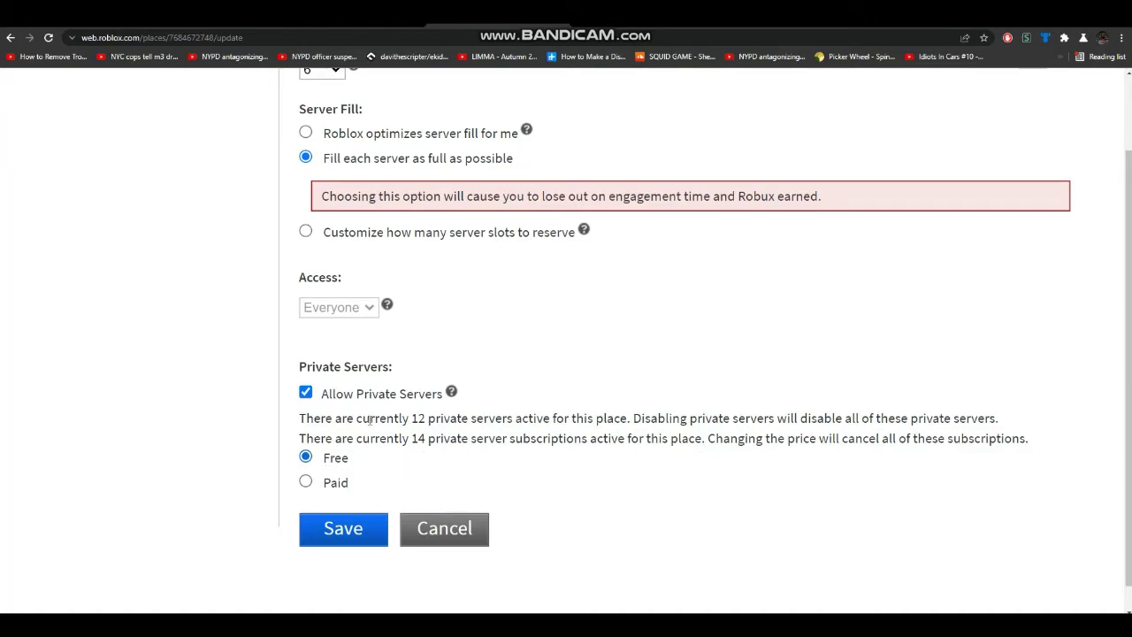
{"action": "left_click_drag", "start_coordinate": [301, 420], "coordinate": [881, 417]}
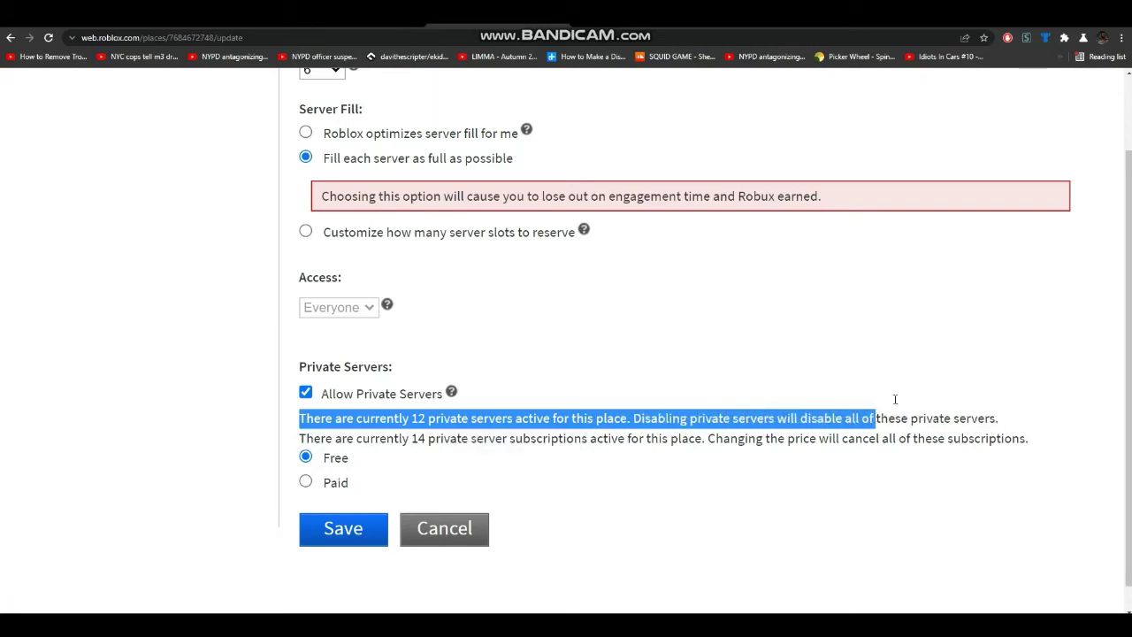
{"action": "left_click", "coordinate": [950, 397]}
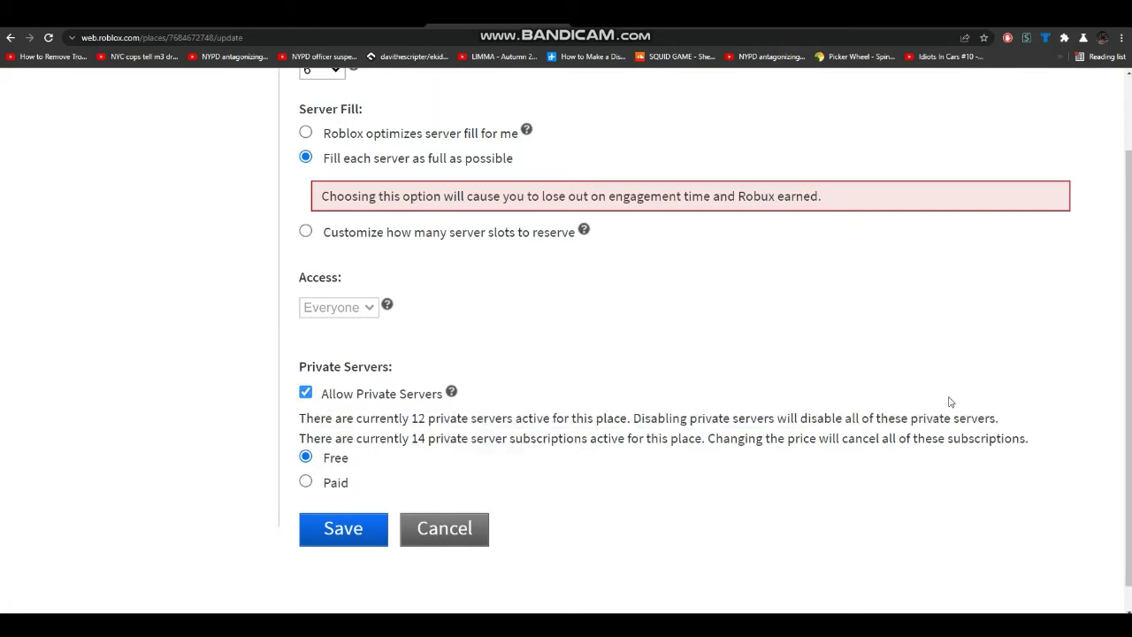
{"action": "left_click", "coordinate": [400, 398]}
- Switch private servers to Paid and replace the 100 price with a long digit string
{"action": "left_click", "coordinate": [306, 484]}
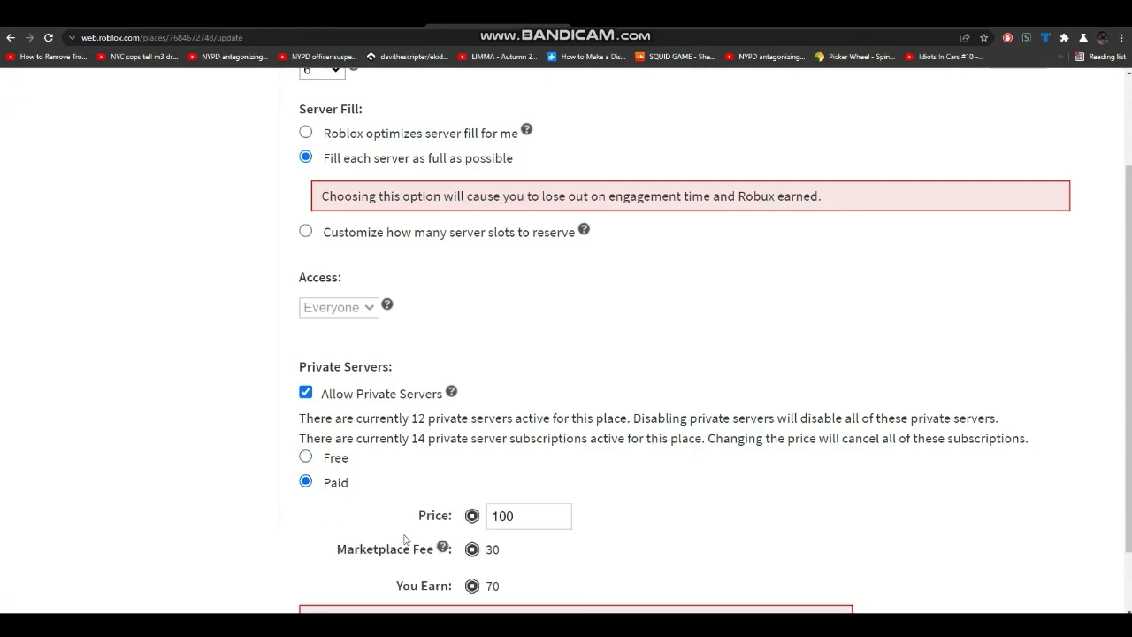
{"action": "left_click", "coordinate": [535, 517]}
{"action": "key", "text": "BackSpace"}
{"action": "key", "text": "BackSpace"}
{"action": "key", "text": "BackSpace"}
{"action": "type", "text": "43"}
{"action": "key", "text": "super+p"}
{"action": "type", "text": "8493892493489348934934889348934893489"}
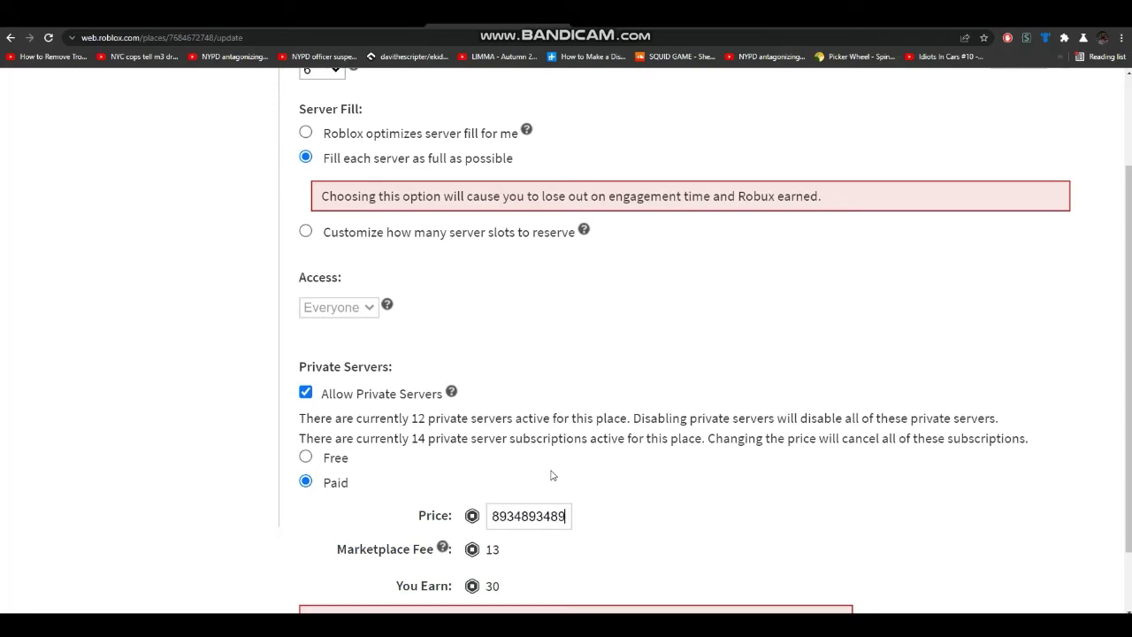
{"action": "type", "text": "4383489"}
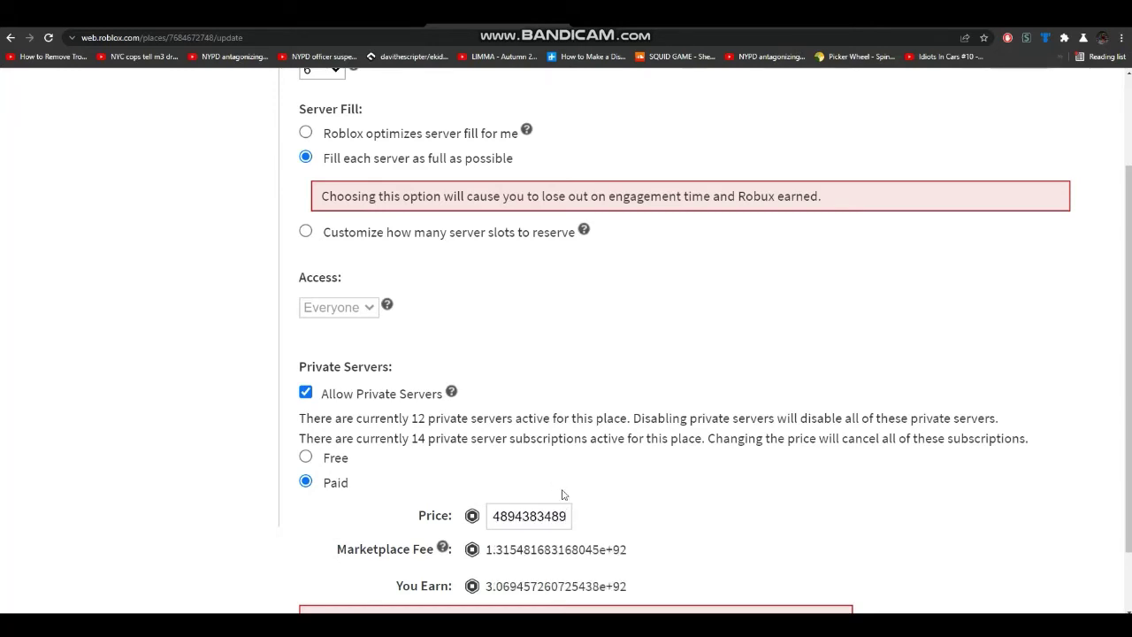
{"action": "scroll", "coordinate": [573, 503], "scroll_direction": "down", "scroll_amount": 2}
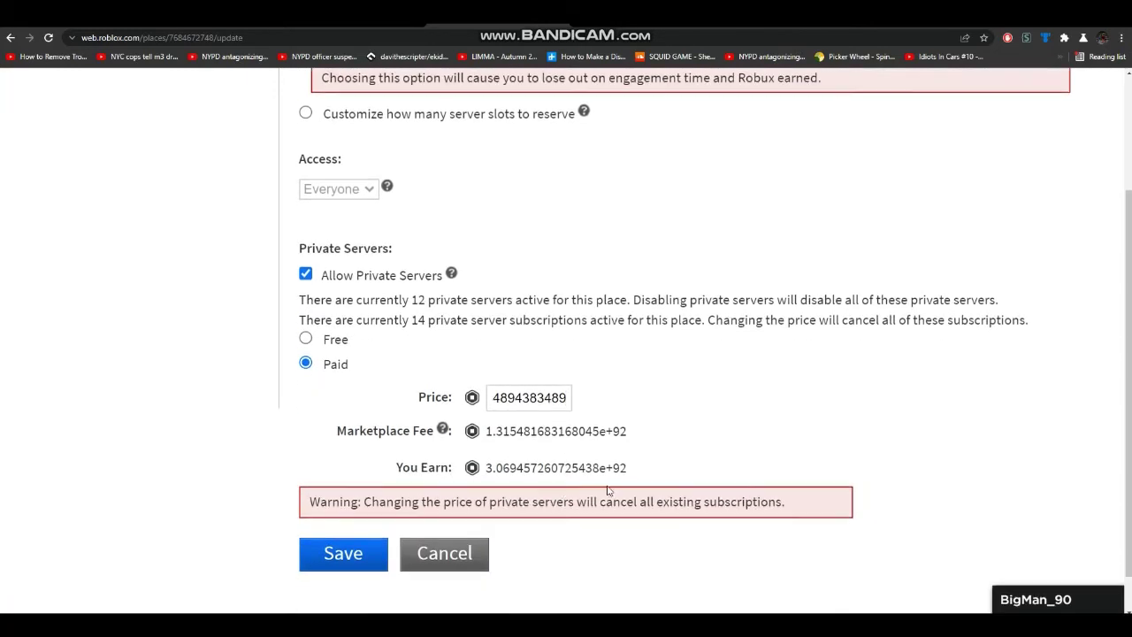
{"action": "triple_click", "coordinate": [531, 467]}
{"action": "left_click_drag", "start_coordinate": [512, 423], "coordinate": [475, 433]}
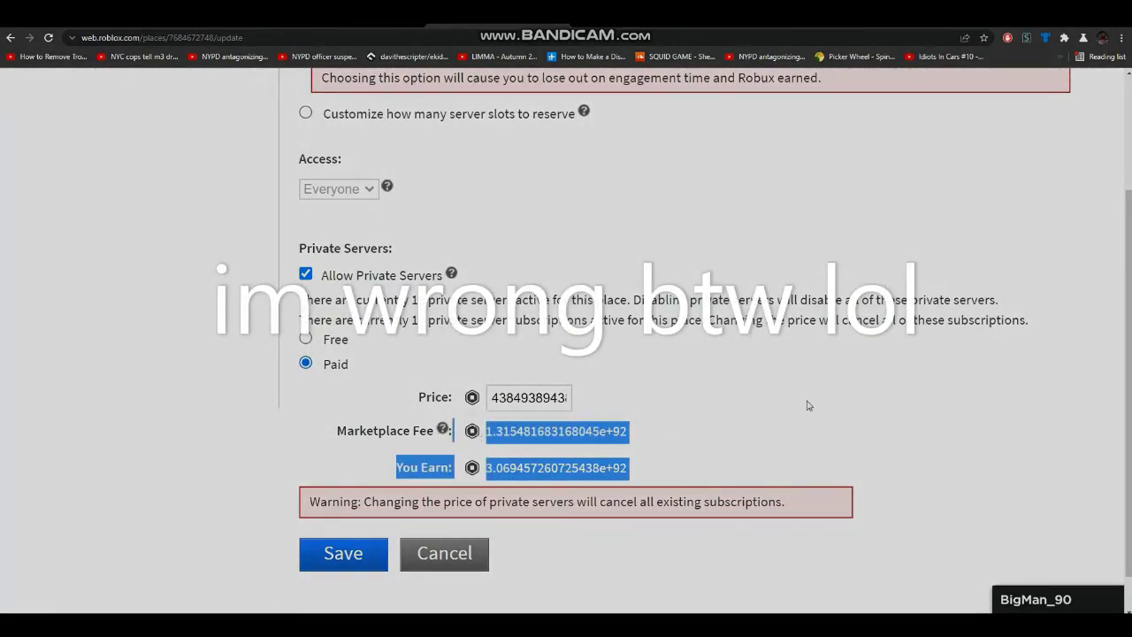
{"action": "left_click", "coordinate": [807, 404]}
{"action": "key", "text": "ctrl+plus"}
{"action": "key", "text": "ctrl+plus"}
{"action": "key", "text": "ctrl+plus"}
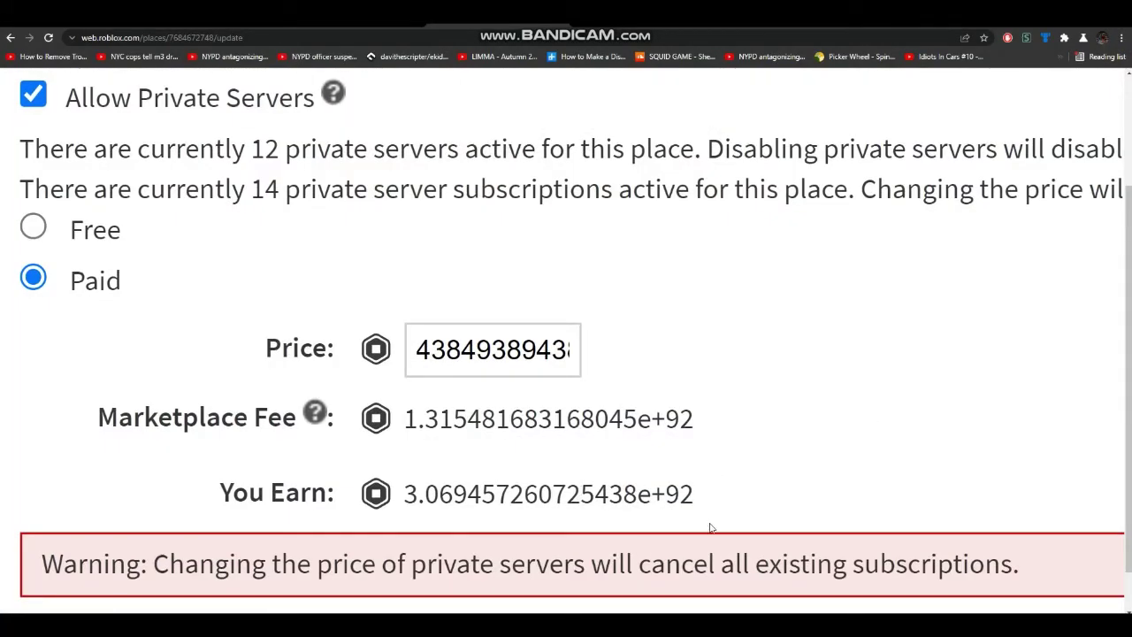
{"action": "mouse_move", "coordinate": [719, 510]}
{"action": "left_mouse_down"}
{"action": "mouse_move", "coordinate": [416, 438]}
{"action": "mouse_move", "coordinate": [387, 413]}
{"action": "left_mouse_up"}
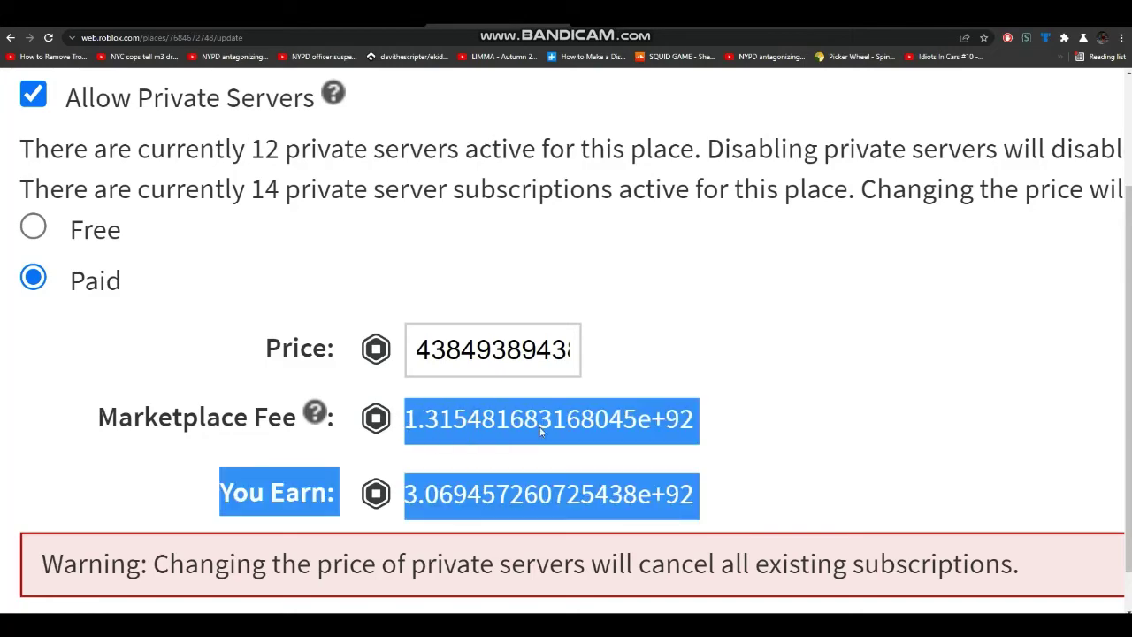
{"action": "left_click", "coordinate": [797, 381]}
{"action": "scroll", "coordinate": [799, 362], "scroll_direction": "down", "scroll_amount": 2}
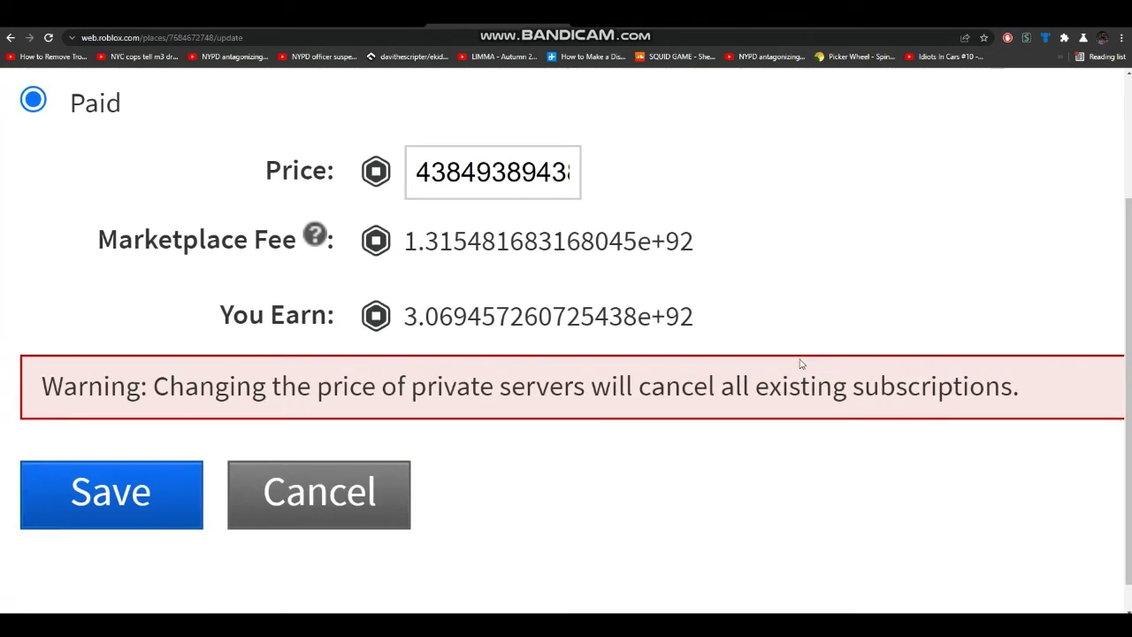
{"action": "key", "text": "ctrl+minus"}
{"action": "key", "text": "ctrl+minus"}
{"action": "key", "text": "ctrl+minus"}
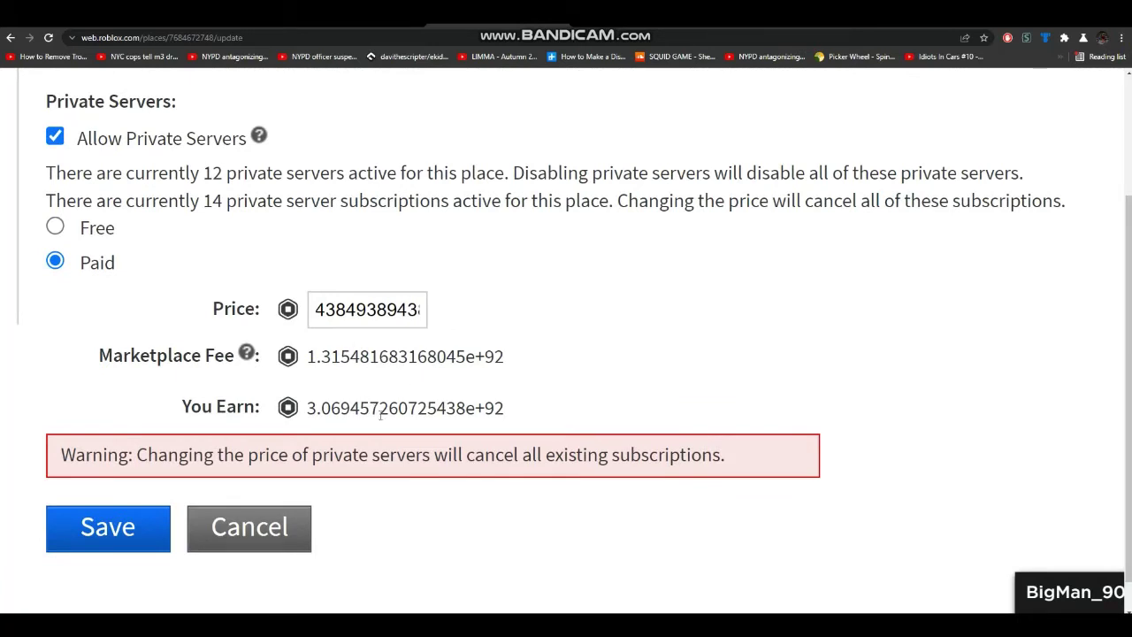
- Save the Paid private server price and review the enlarged Access settings
{"action": "left_click", "coordinate": [131, 530]}
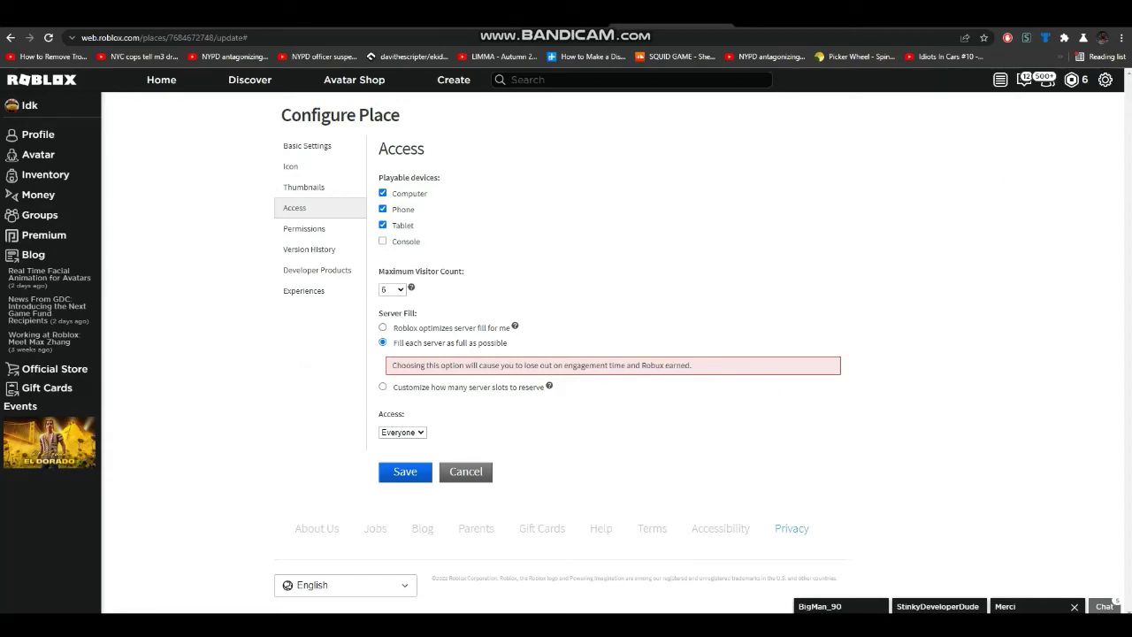
{"action": "key", "text": "ctrl+plus"}
{"action": "key", "text": "ctrl+plus"}
{"action": "key", "text": "ctrl+plus"}
{"action": "key", "text": "ctrl+plus"}
{"action": "key", "text": "ctrl+plus"}
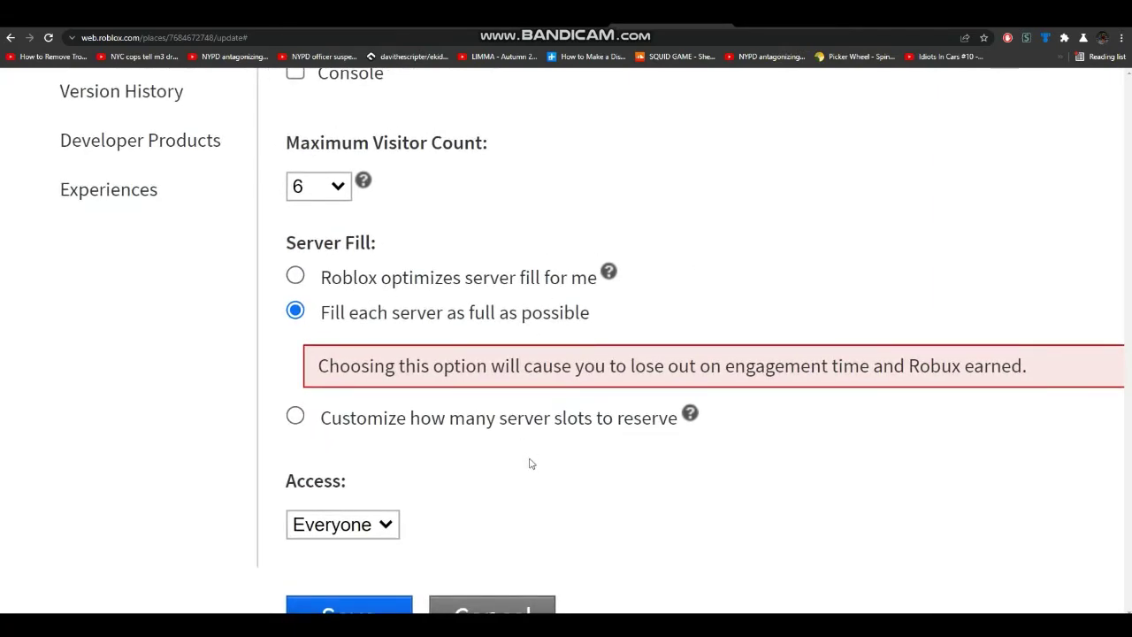
{"action": "scroll", "coordinate": [522, 451], "scroll_direction": "down", "scroll_amount": 2}
{"action": "scroll", "coordinate": [487, 381], "scroll_direction": "down", "scroll_amount": 1}
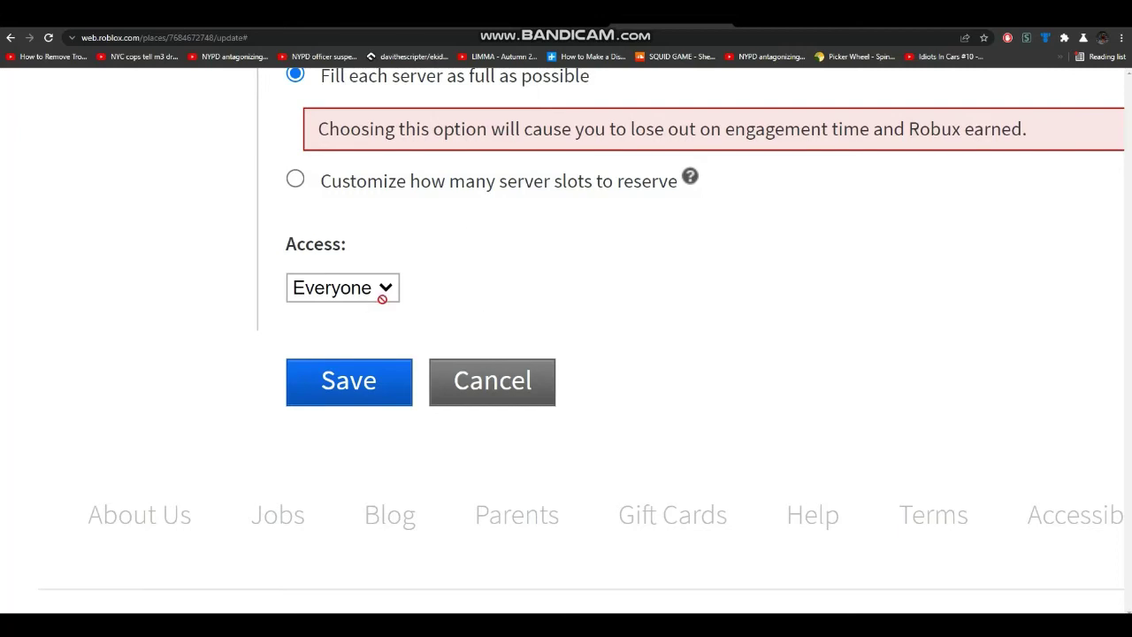
{"action": "scroll", "coordinate": [392, 306], "scroll_direction": "down", "scroll_amount": 1}
{"action": "scroll", "coordinate": [520, 517], "scroll_direction": "up", "scroll_amount": 3}
{"action": "scroll", "coordinate": [521, 530], "scroll_direction": "up", "scroll_amount": 2}
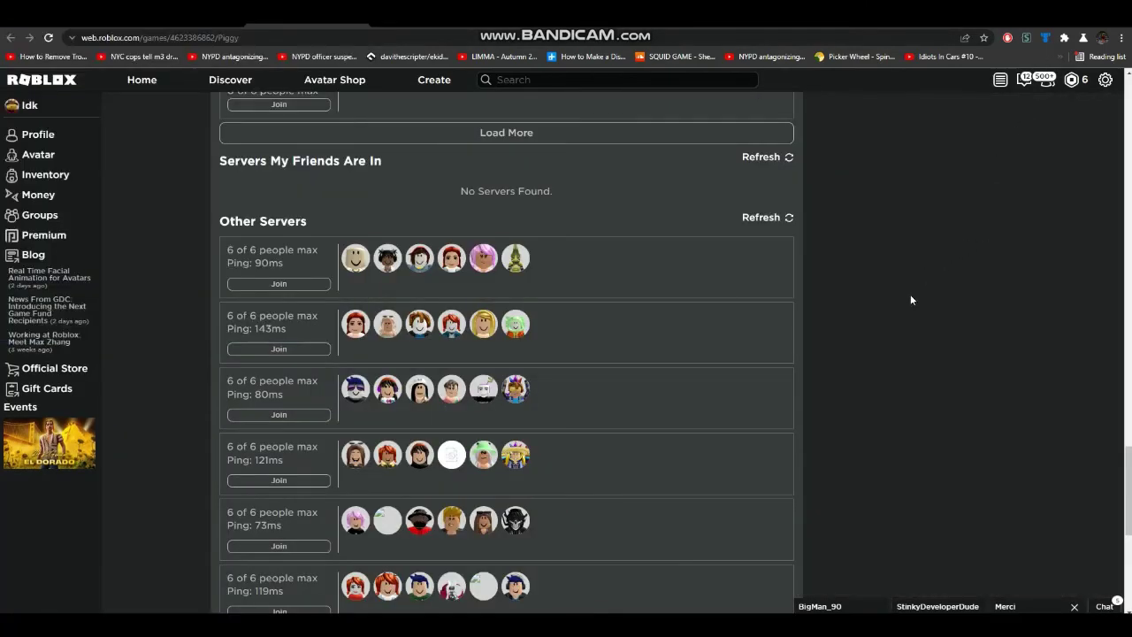
{"action": "scroll", "coordinate": [910, 301], "scroll_direction": "up", "scroll_amount": 5}
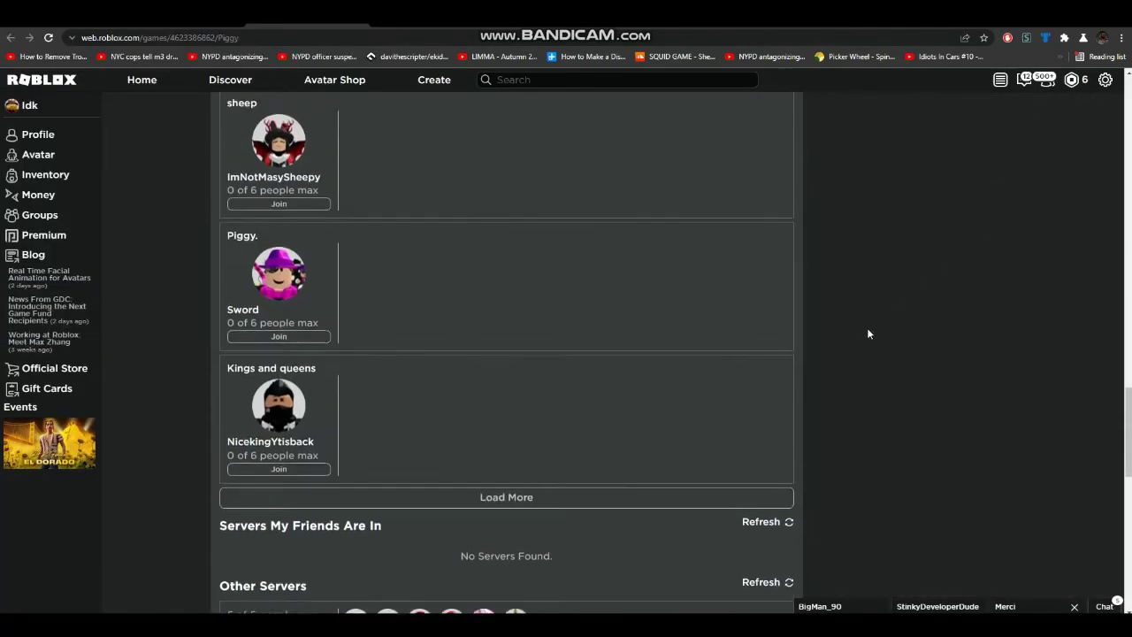
{"action": "scroll", "coordinate": [867, 331], "scroll_direction": "up", "scroll_amount": 5}
{"action": "scroll", "coordinate": [847, 356], "scroll_direction": "up", "scroll_amount": 5}
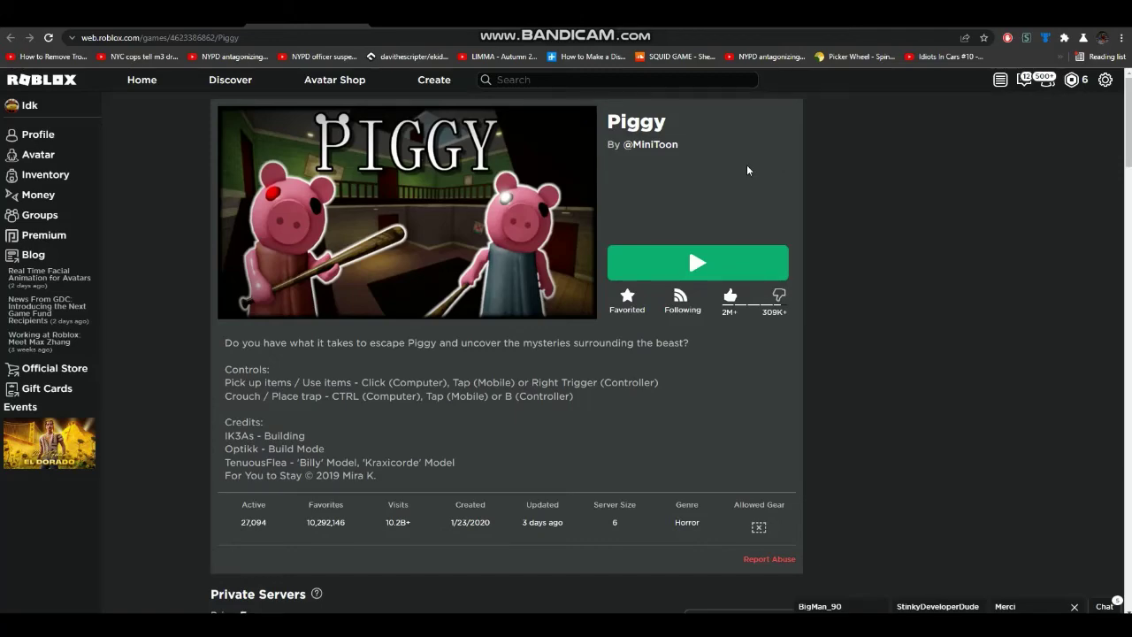
{"action": "scroll", "coordinate": [747, 170], "scroll_direction": "down", "scroll_amount": 2}
{"action": "scroll", "coordinate": [748, 170], "scroll_direction": "down", "scroll_amount": 1}
{"action": "scroll", "coordinate": [747, 170], "scroll_direction": "up", "scroll_amount": 3}
{"action": "scroll", "coordinate": [544, 295], "scroll_direction": "down", "scroll_amount": 1}
{"action": "scroll", "coordinate": [544, 295], "scroll_direction": "down", "scroll_amount": 2}
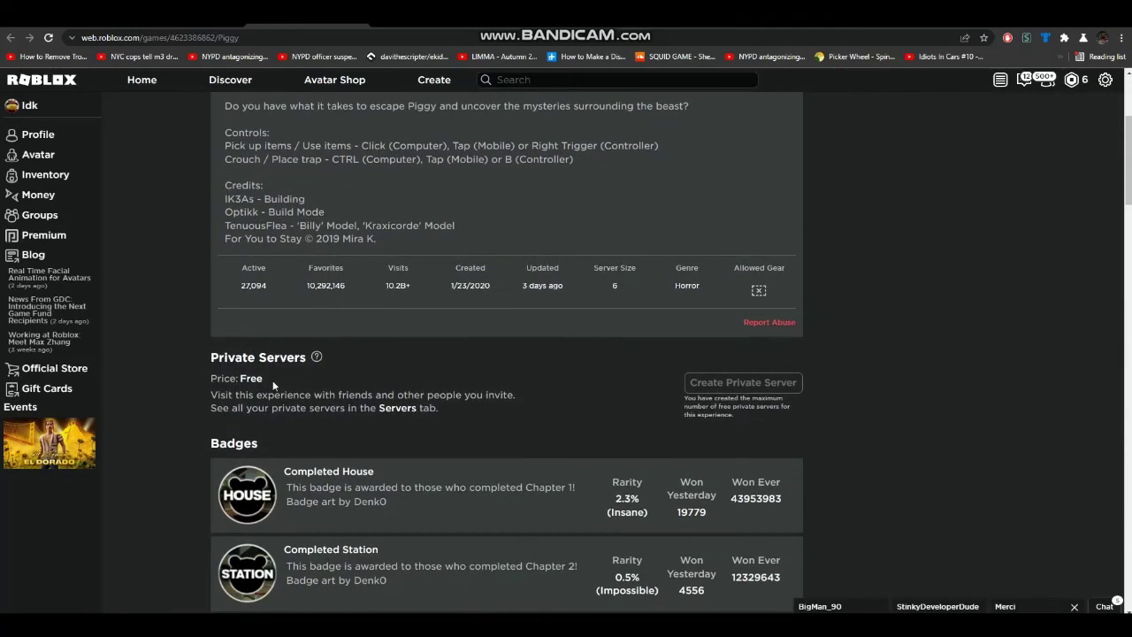
{"action": "scroll", "coordinate": [273, 381], "scroll_direction": "up", "scroll_amount": 3}
{"action": "scroll", "coordinate": [272, 380], "scroll_direction": "up", "scroll_amount": 1}
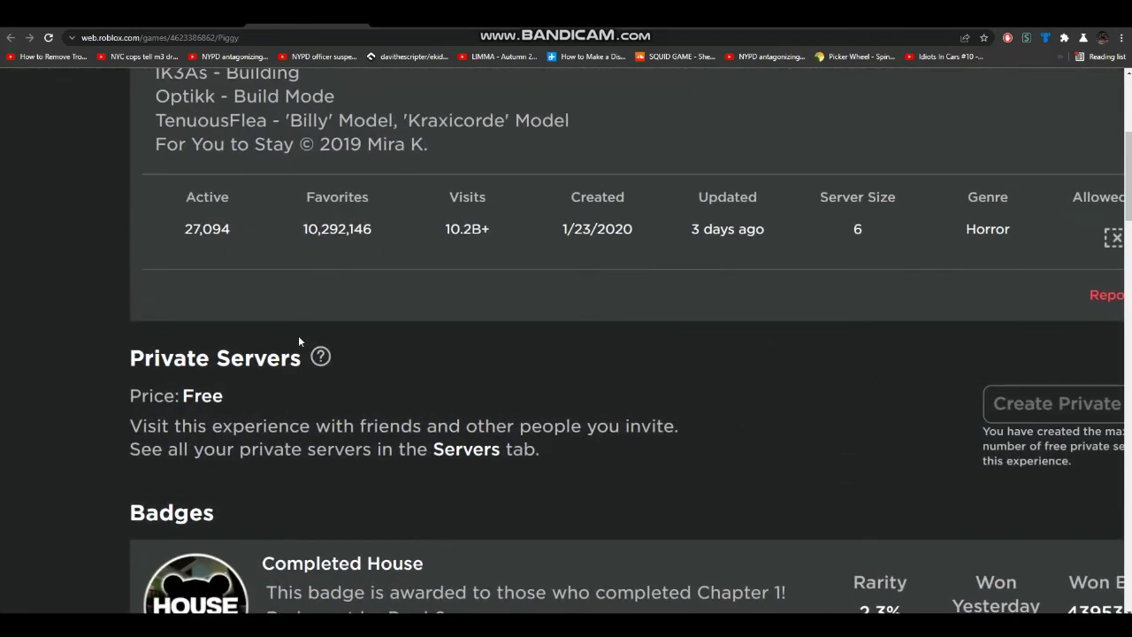
{"action": "scroll", "coordinate": [329, 375], "scroll_direction": "down", "scroll_amount": 1}
{"action": "scroll", "coordinate": [329, 375], "scroll_direction": "down", "scroll_amount": 4}
{"action": "scroll", "coordinate": [329, 375], "scroll_direction": "down", "scroll_amount": 3}
{"action": "scroll", "coordinate": [320, 373], "scroll_direction": "down", "scroll_amount": 2}
{"action": "scroll", "coordinate": [305, 332], "scroll_direction": "down", "scroll_amount": 1}
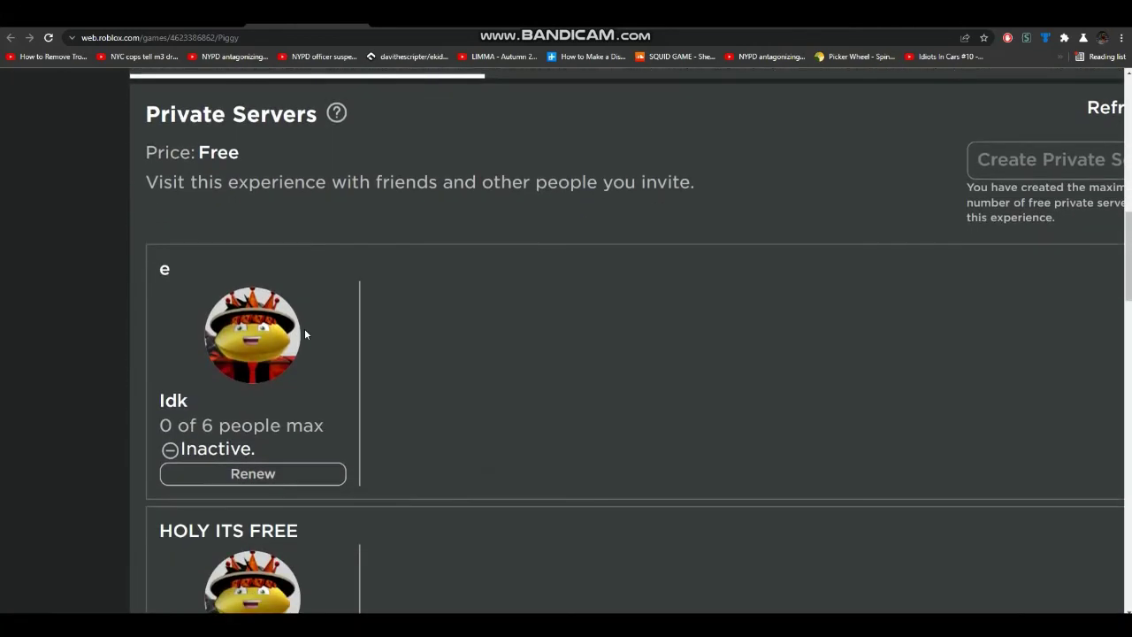
{"action": "scroll", "coordinate": [304, 334], "scroll_direction": "down", "scroll_amount": 1, "text": "ctrl"}
{"action": "scroll", "coordinate": [301, 345], "scroll_direction": "down", "scroll_amount": 1, "text": "ctrl"}
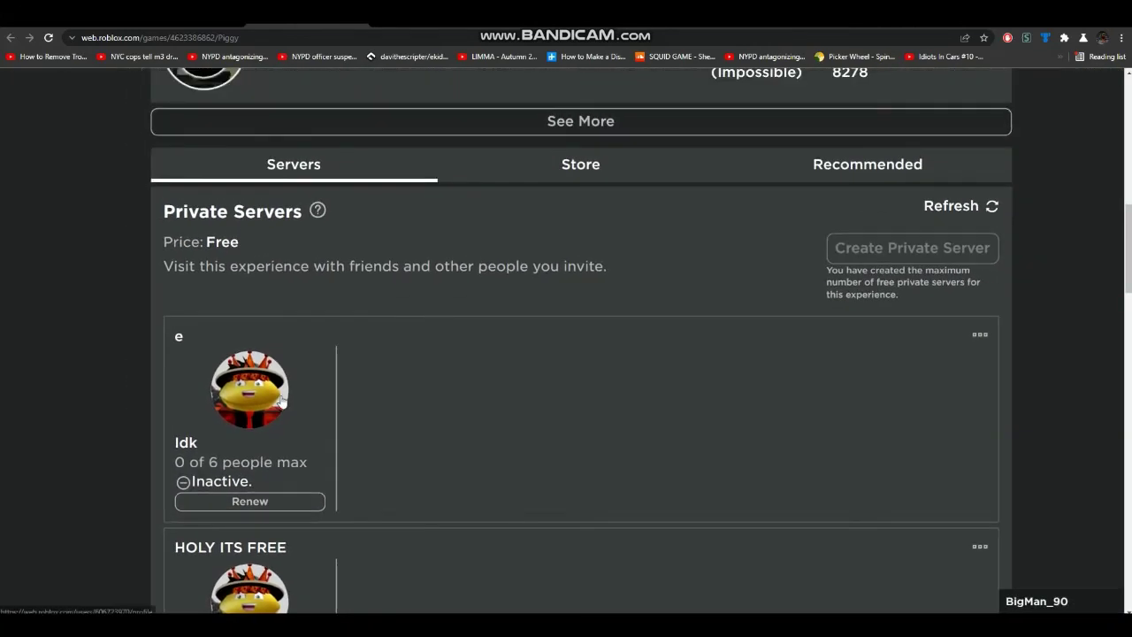
{"action": "scroll", "coordinate": [281, 400], "scroll_direction": "down", "scroll_amount": 1}
{"action": "scroll", "coordinate": [329, 272], "scroll_direction": "down", "scroll_amount": 2}
{"action": "scroll", "coordinate": [303, 292], "scroll_direction": "down", "scroll_amount": 1}
{"action": "scroll", "coordinate": [291, 309], "scroll_direction": "down", "scroll_amount": 2}
{"action": "scroll", "coordinate": [291, 315], "scroll_direction": "down", "scroll_amount": 3}
{"action": "scroll", "coordinate": [292, 310], "scroll_direction": "down", "scroll_amount": 3}
{"action": "scroll", "coordinate": [292, 308], "scroll_direction": "down", "scroll_amount": 3}
{"action": "scroll", "coordinate": [293, 309], "scroll_direction": "down", "scroll_amount": 3}
{"action": "scroll", "coordinate": [294, 309], "scroll_direction": "down", "scroll_amount": 3}
{"action": "scroll", "coordinate": [301, 305], "scroll_direction": "down", "scroll_amount": 3}
{"action": "scroll", "coordinate": [301, 305], "scroll_direction": "down", "scroll_amount": 1}
{"action": "scroll", "coordinate": [301, 305], "scroll_direction": "down", "scroll_amount": 1, "text": "ctrl"}
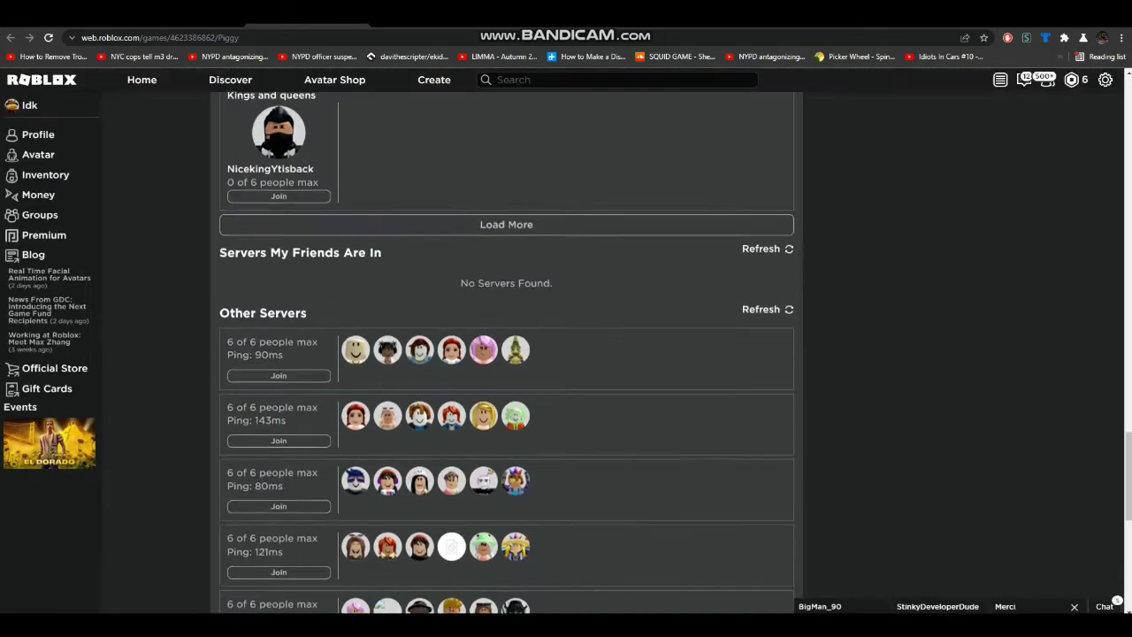
{"action": "scroll", "coordinate": [474, 173], "scroll_direction": "up", "scroll_amount": 1}
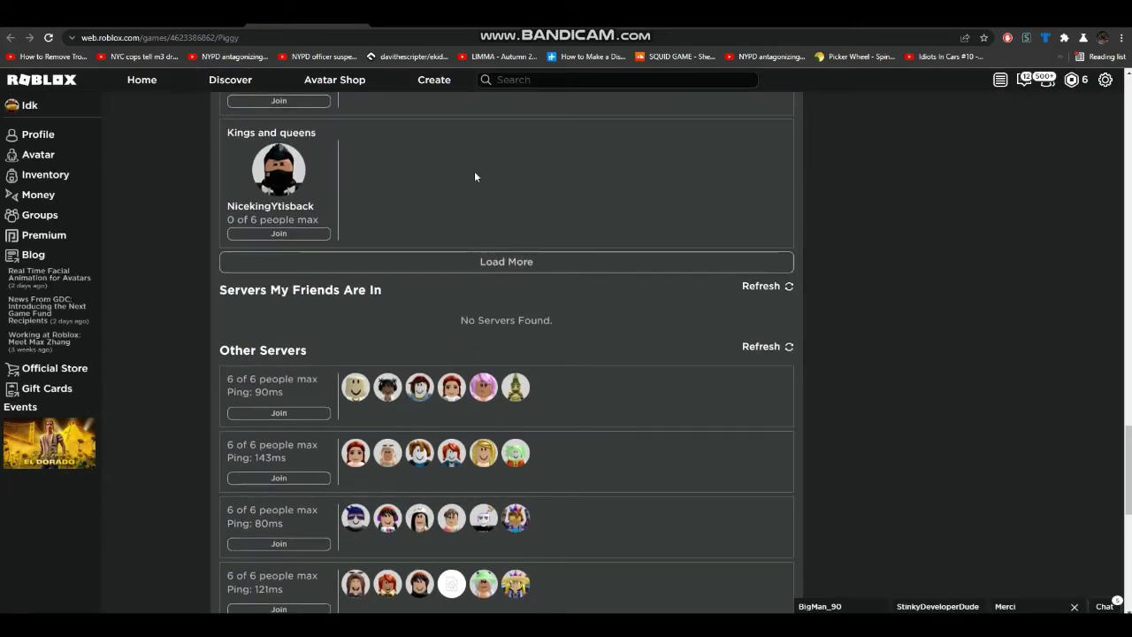
- Load more of Piggy's private servers and scroll through the added entries
{"action": "left_click", "coordinate": [511, 264]}
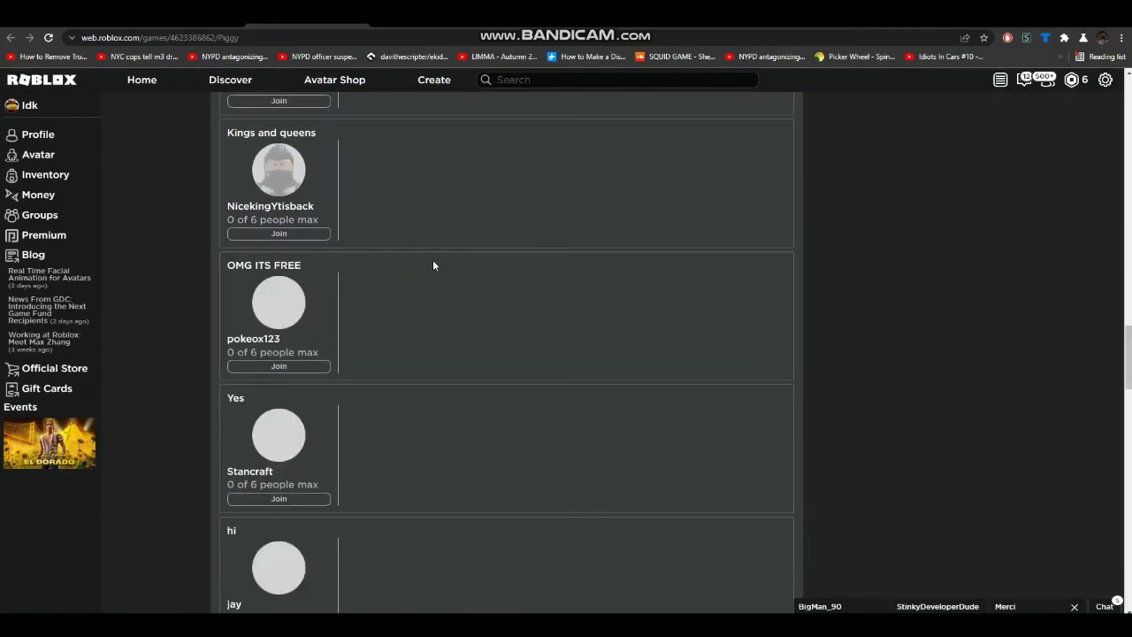
{"action": "scroll", "coordinate": [434, 266], "scroll_direction": "down", "scroll_amount": 1}
{"action": "scroll", "coordinate": [434, 266], "scroll_direction": "down", "scroll_amount": 1}
{"action": "scroll", "coordinate": [434, 265], "scroll_direction": "down", "scroll_amount": 1}
{"action": "scroll", "coordinate": [434, 265], "scroll_direction": "down", "scroll_amount": 1}
{"action": "scroll", "coordinate": [432, 264], "scroll_direction": "down", "scroll_amount": 1}
{"action": "scroll", "coordinate": [433, 265], "scroll_direction": "down", "scroll_amount": 2}
{"action": "scroll", "coordinate": [432, 265], "scroll_direction": "down", "scroll_amount": 2}
{"action": "scroll", "coordinate": [433, 264], "scroll_direction": "down", "scroll_amount": 2}
{"action": "scroll", "coordinate": [434, 264], "scroll_direction": "down", "scroll_amount": 2}
{"action": "scroll", "coordinate": [434, 265], "scroll_direction": "down", "scroll_amount": 2}
{"action": "scroll", "coordinate": [432, 270], "scroll_direction": "down", "scroll_amount": 2}
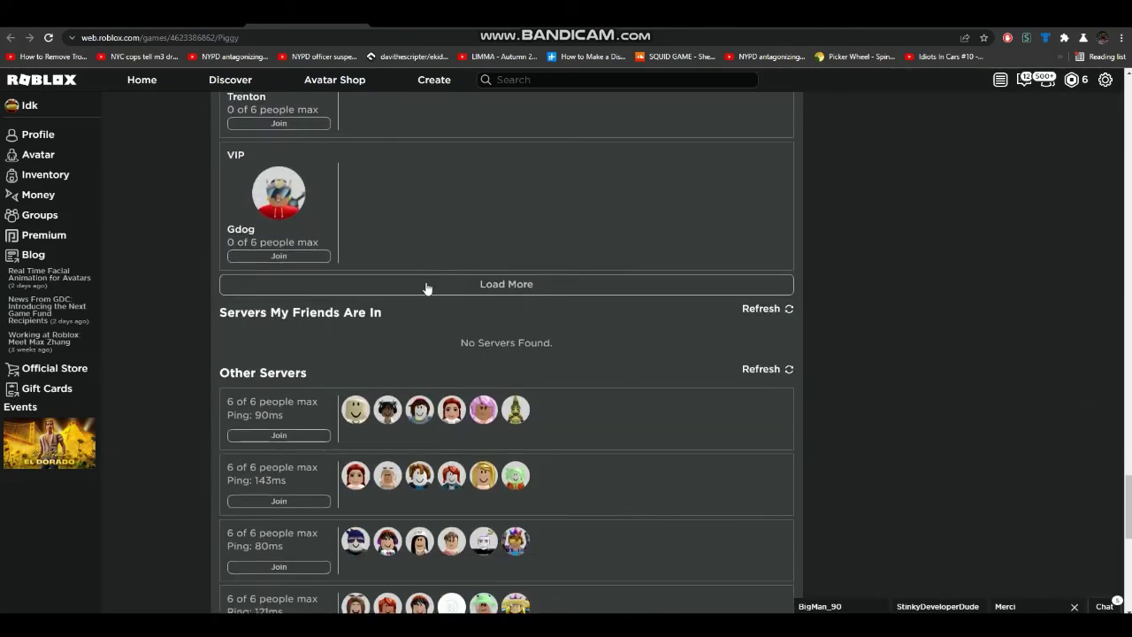
- Load another batch of private servers, then return to the Roblox home page
{"action": "left_click", "coordinate": [426, 285]}
{"action": "scroll", "coordinate": [425, 286], "scroll_direction": "down", "scroll_amount": 1}
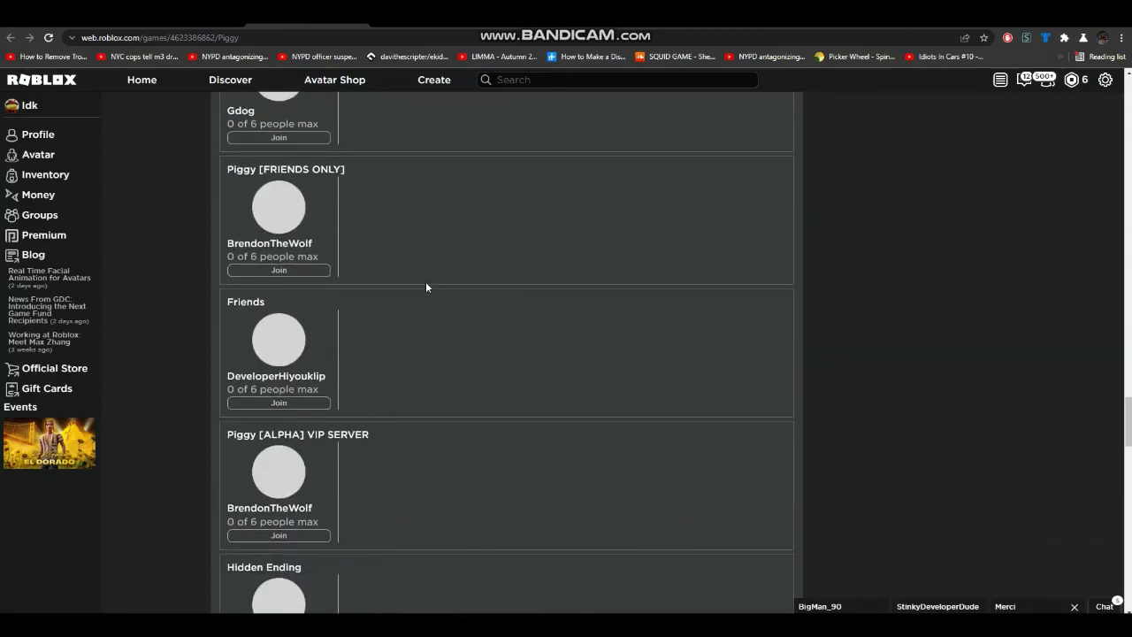
{"action": "scroll", "coordinate": [425, 287], "scroll_direction": "down", "scroll_amount": 2}
{"action": "scroll", "coordinate": [426, 281], "scroll_direction": "down", "scroll_amount": 3}
{"action": "scroll", "coordinate": [428, 280], "scroll_direction": "down", "scroll_amount": 2}
{"action": "scroll", "coordinate": [428, 280], "scroll_direction": "down", "scroll_amount": 3}
{"action": "scroll", "coordinate": [429, 281], "scroll_direction": "down", "scroll_amount": 4}
{"action": "scroll", "coordinate": [428, 285], "scroll_direction": "down", "scroll_amount": 2}
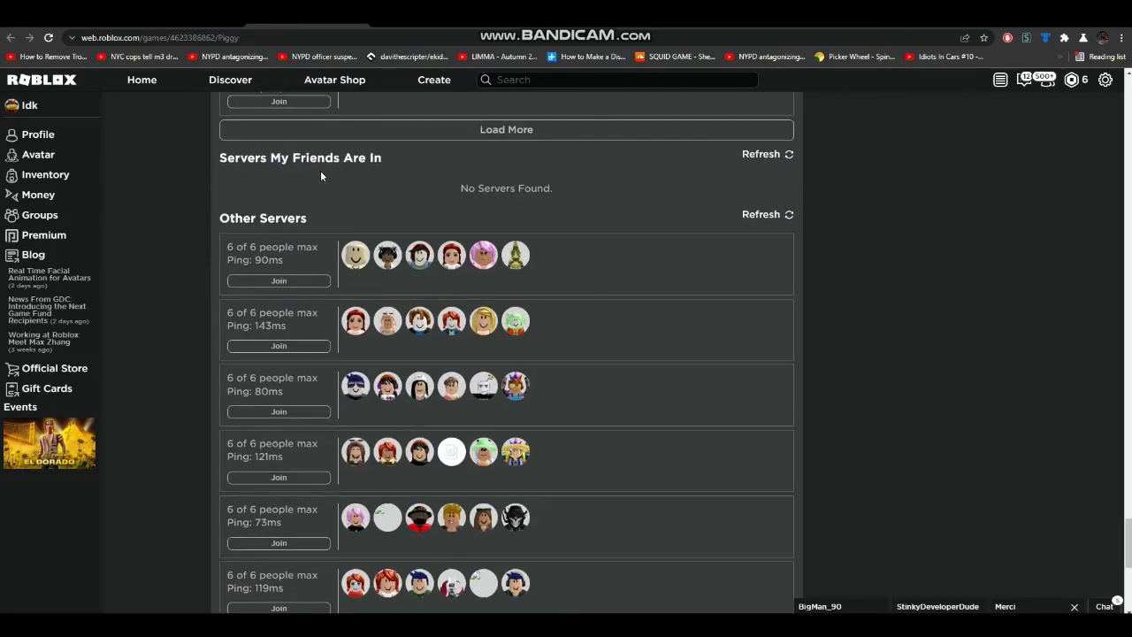
{"action": "left_click", "coordinate": [129, 79]}
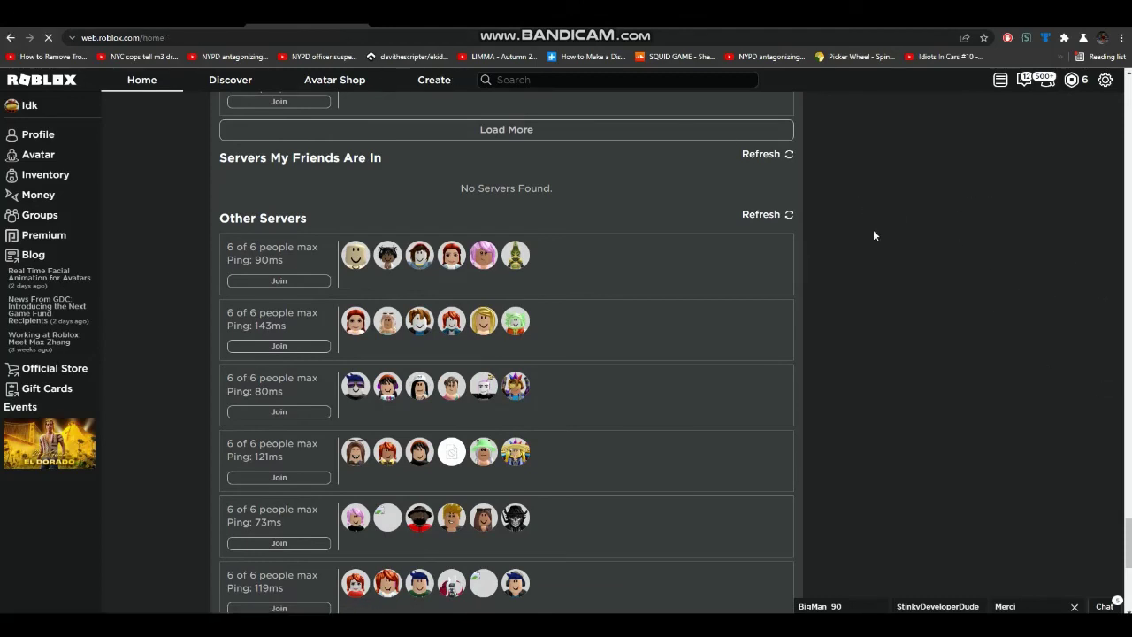